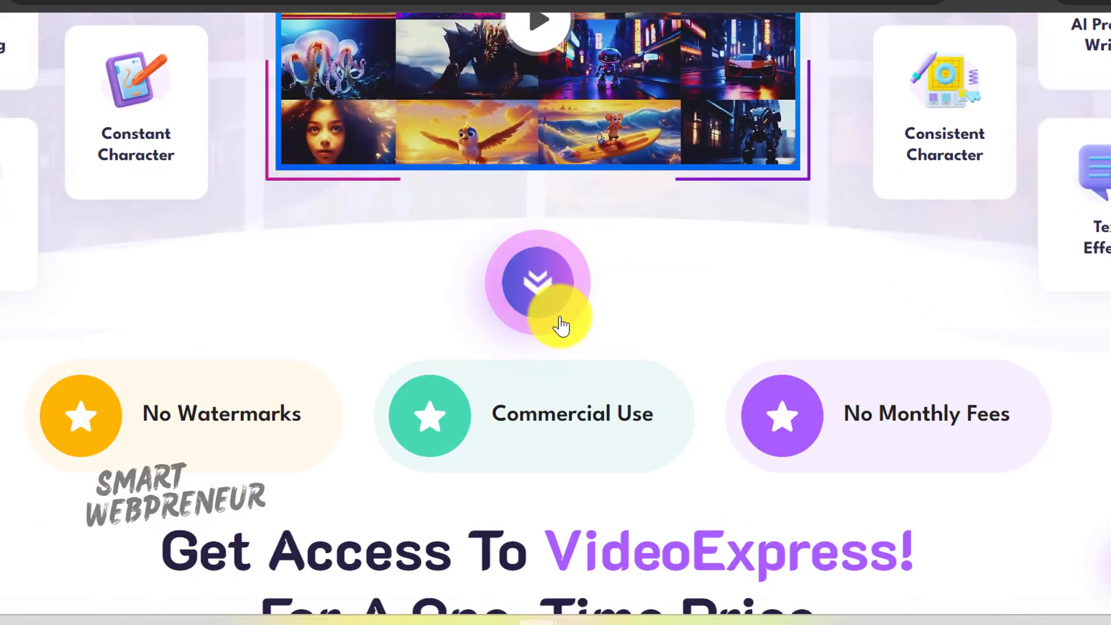
scroll(560, 326, "down", 15)
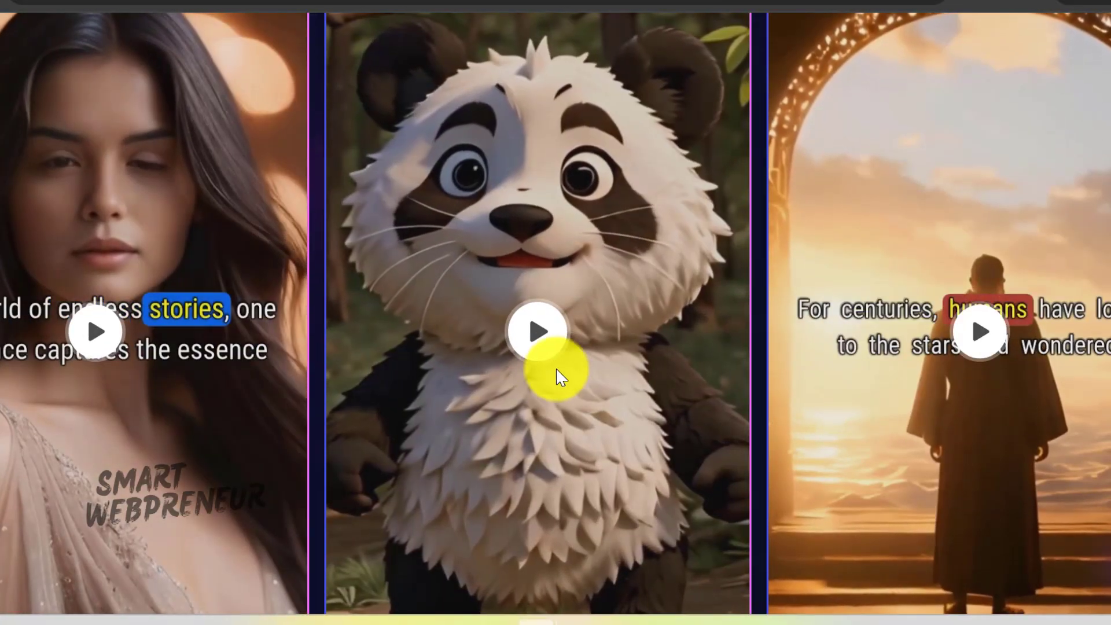
Scroll to the sample AI story video cards, play them, and pause the panda video
left_click(103, 333)
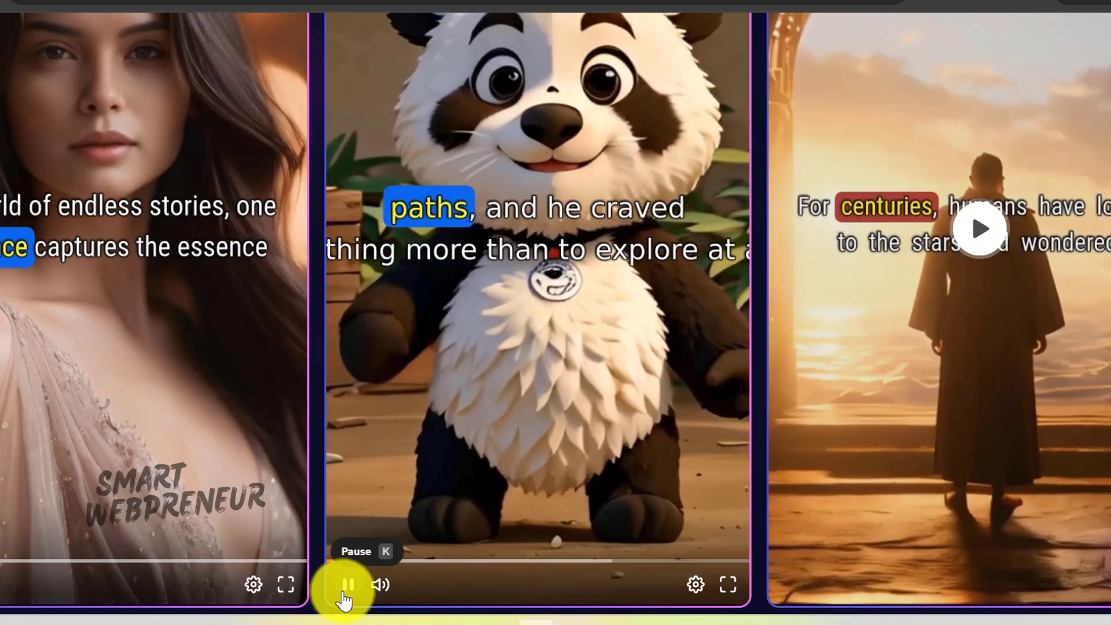
left_click(347, 586)
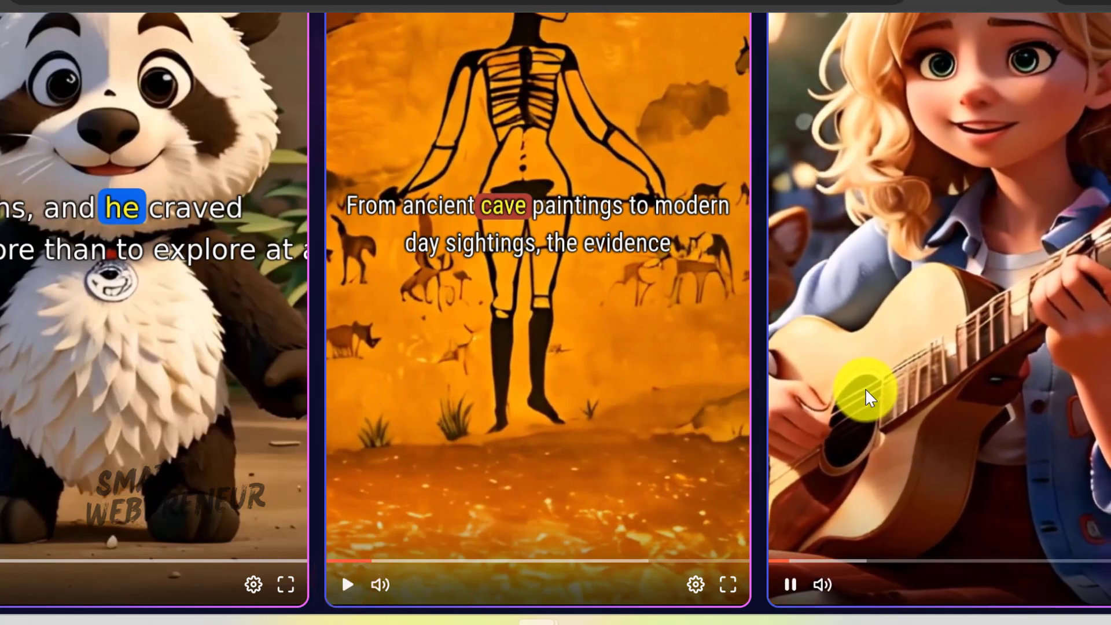
Scroll past the Kids Story, Viral Video and Moral Story buttons to the Image To AI Video section
scroll(856, 382, "up", 2)
scroll(817, 373, "down", 4)
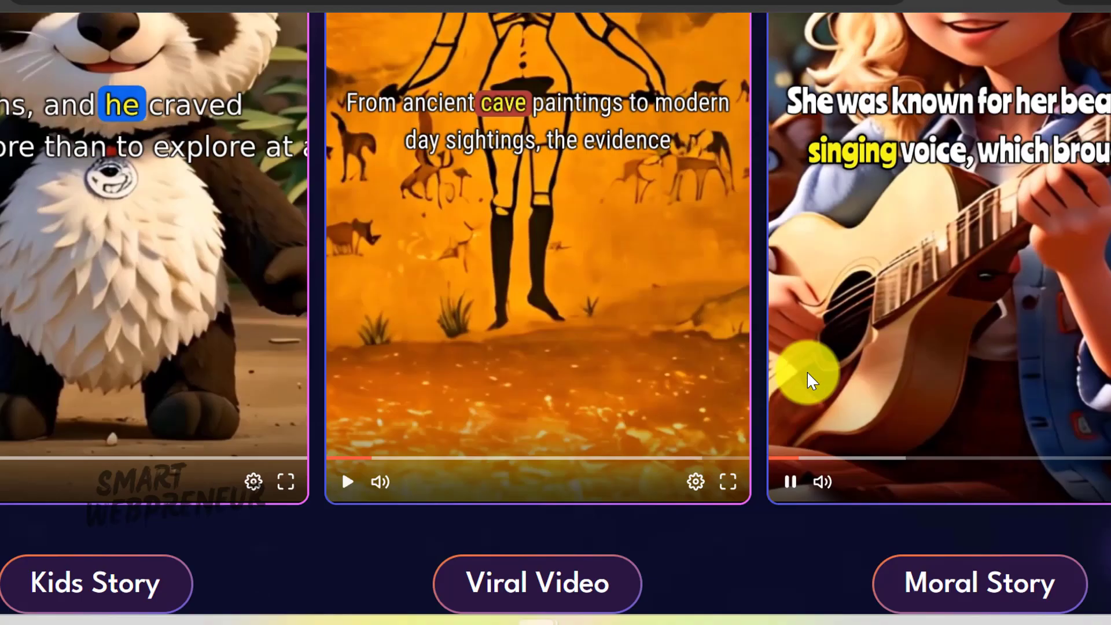
scroll(807, 370, "down", 20)
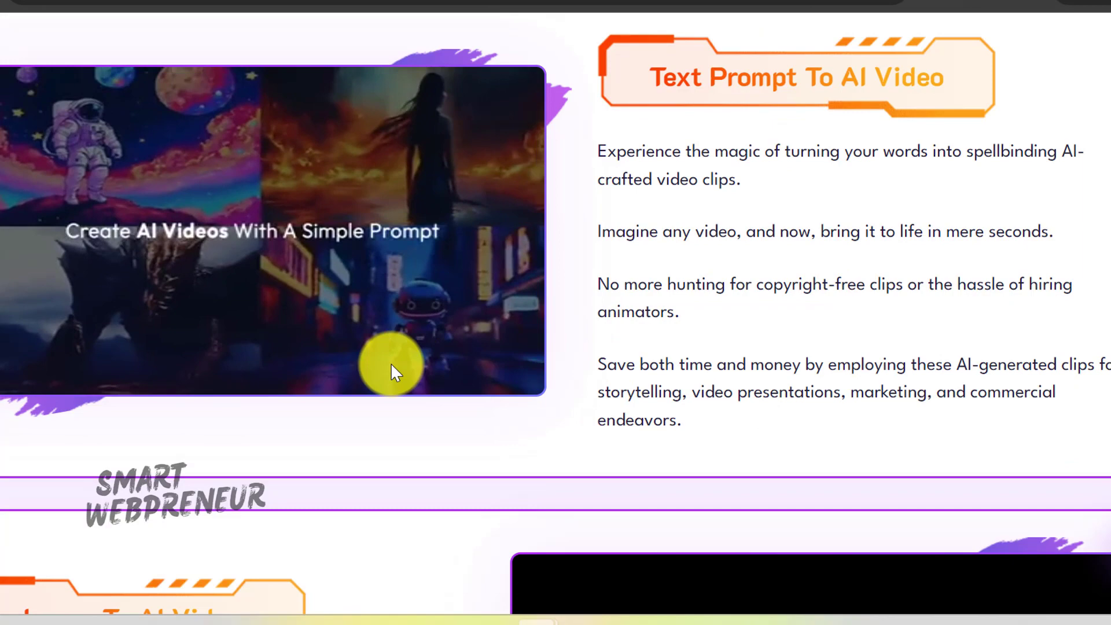
scroll(744, 289, "down", 2)
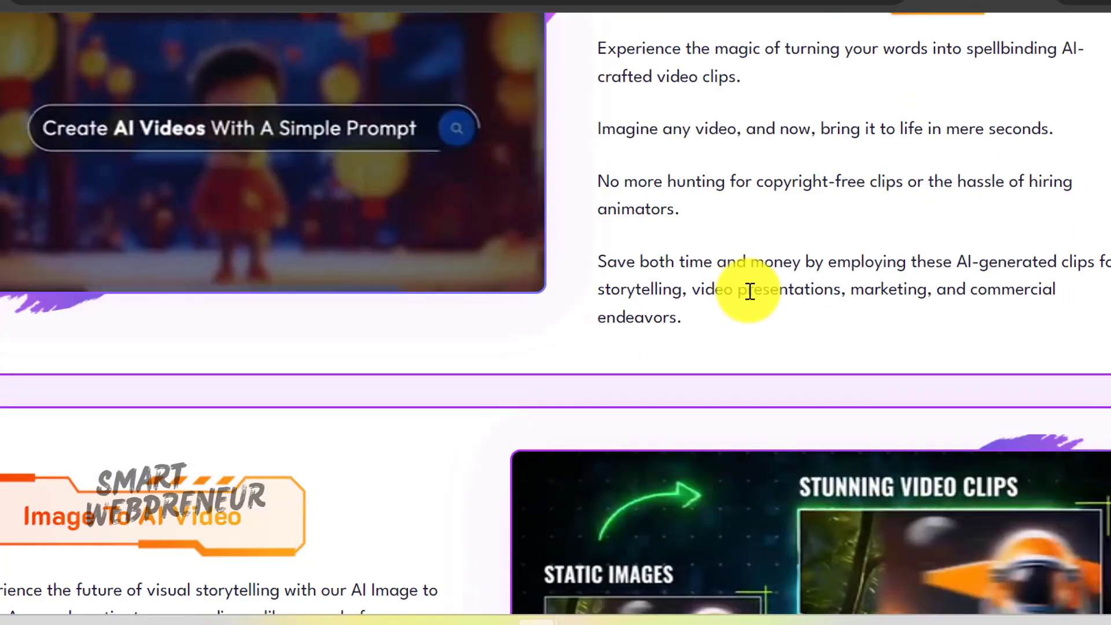
scroll(749, 291, "down", 6)
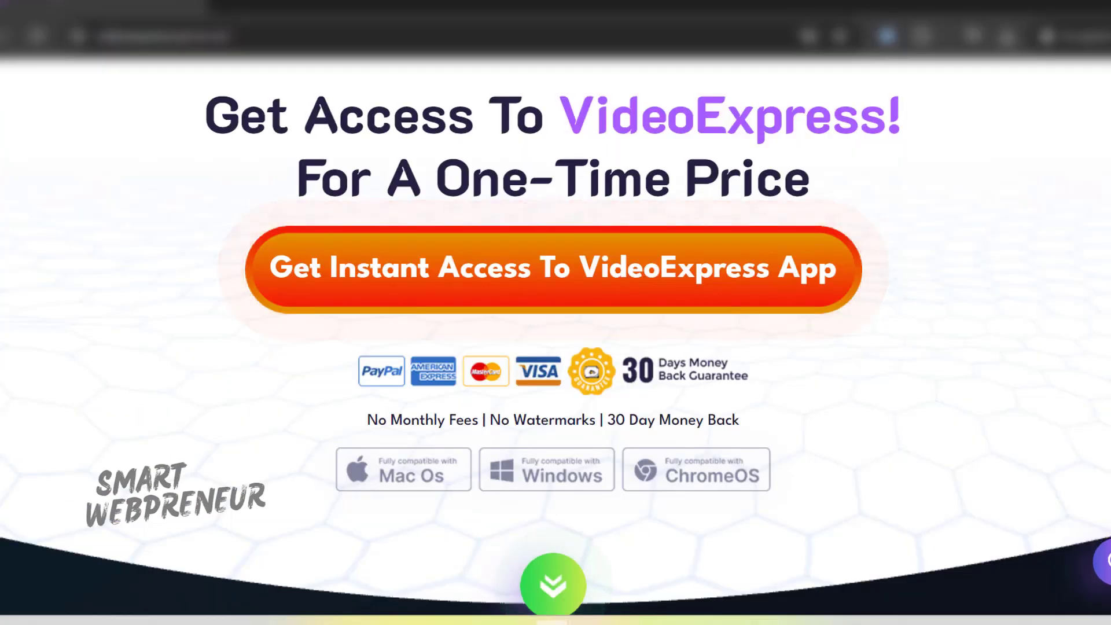
Jump to pricing and review the $49 Basic and $179 All-Access plan feature lists
scroll(555, 312, "down", 4)
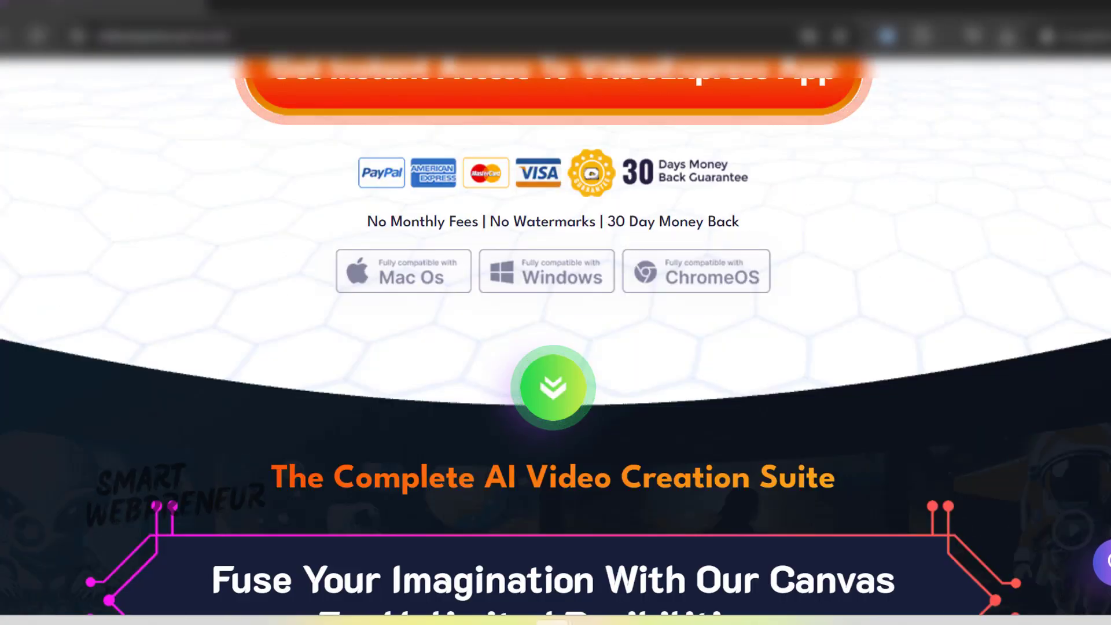
scroll(997, 181, "up", 3)
left_click(686, 258)
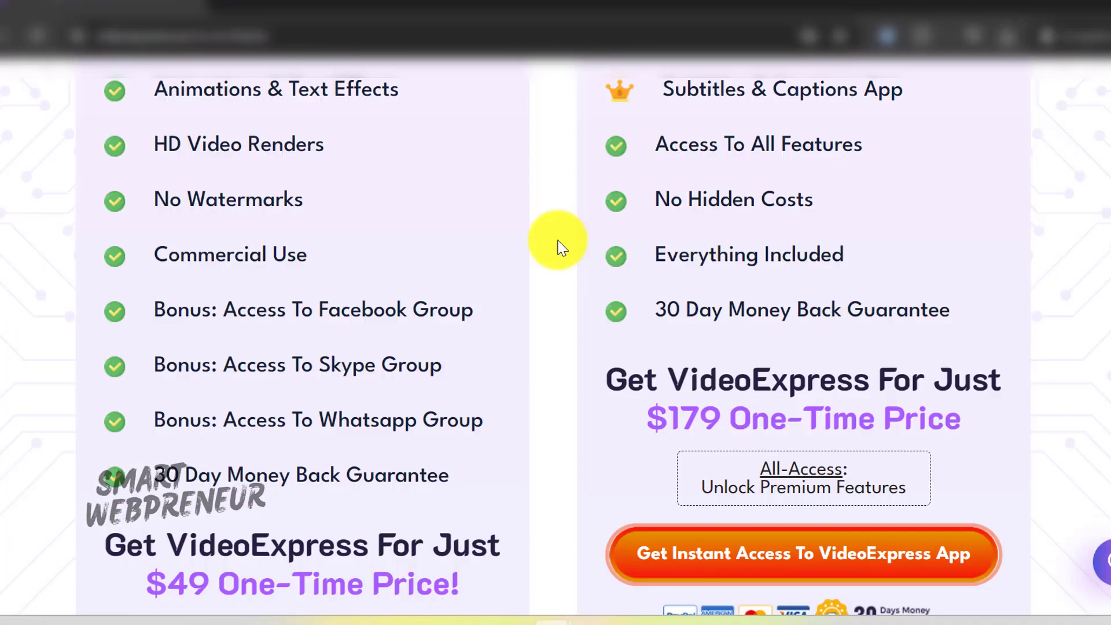
scroll(560, 248, "down", 4)
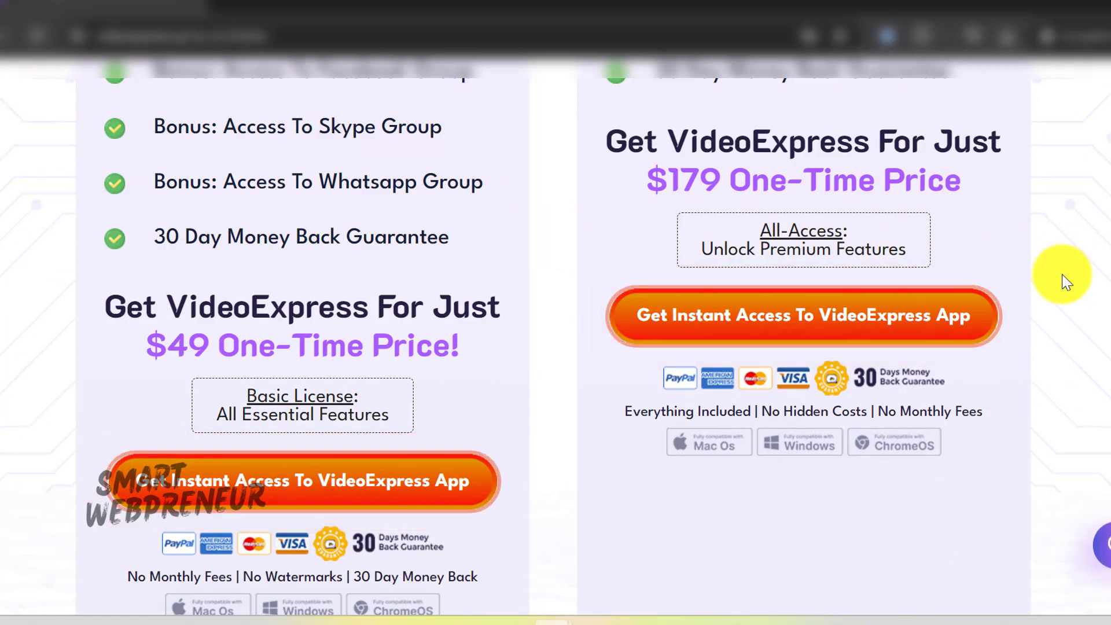
scroll(1061, 277, "up", 5)
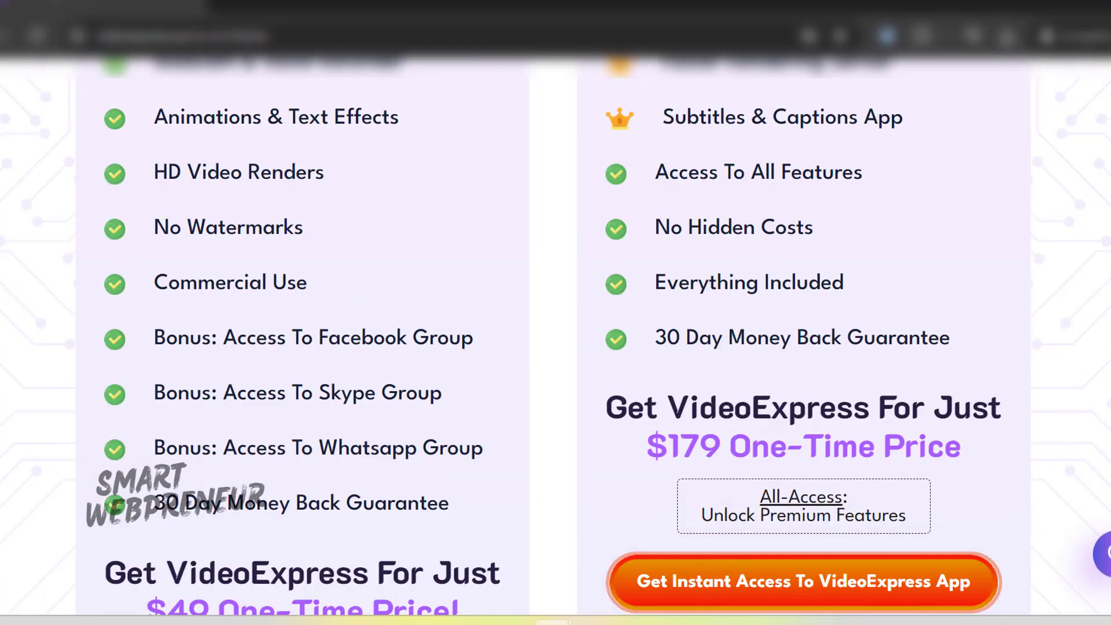
scroll(555, 336, "down", 4)
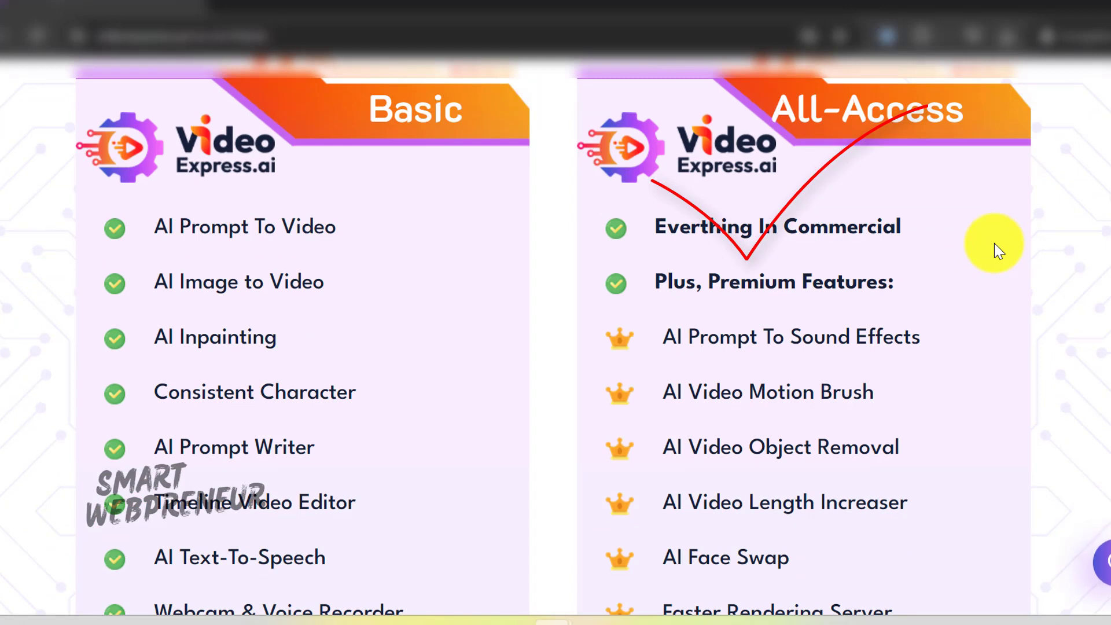
scroll(993, 243, "down", 2)
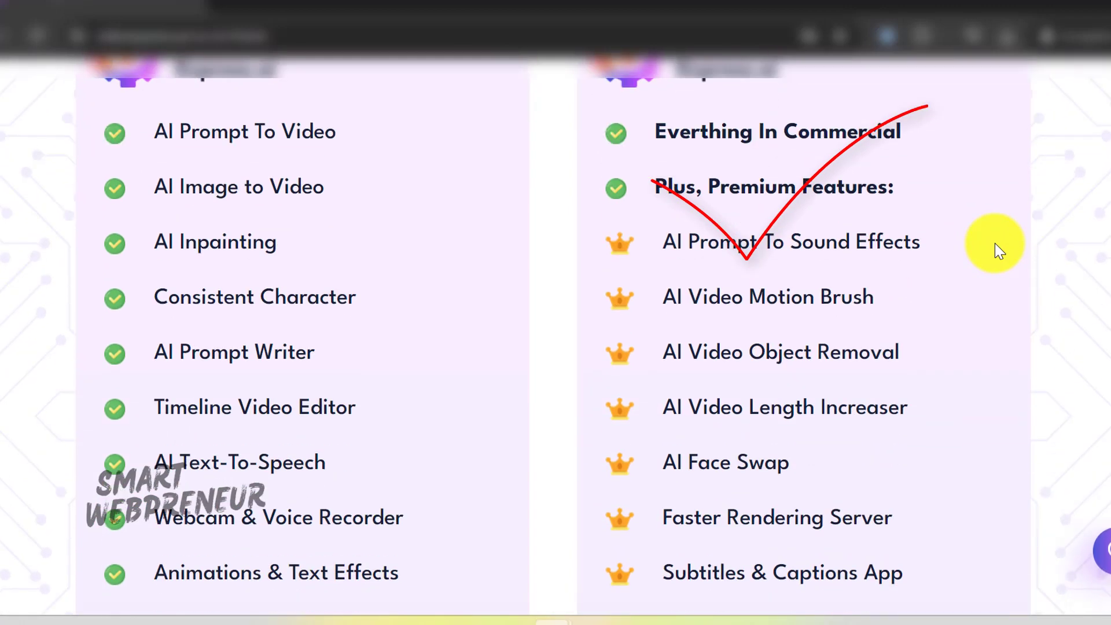
scroll(994, 243, "down", 2)
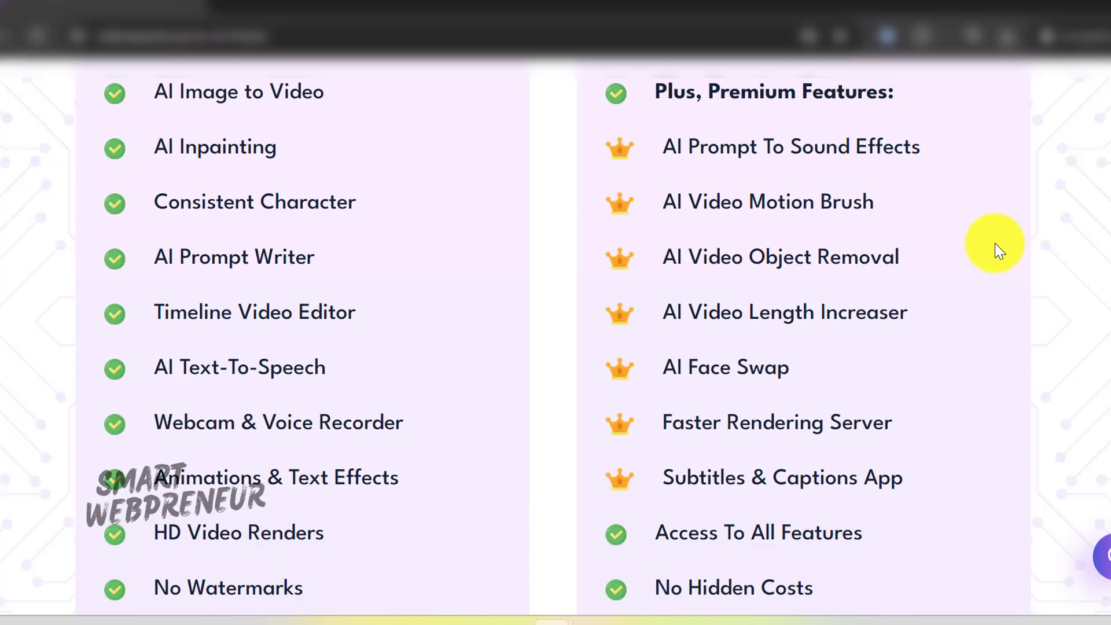
scroll(996, 245, "down", 2)
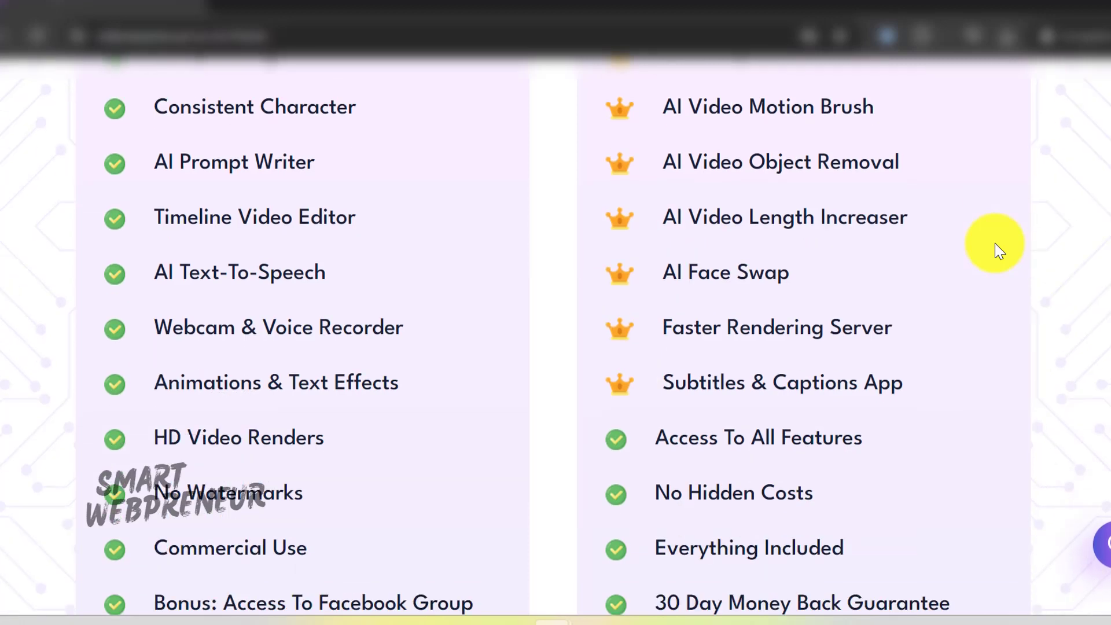
Bring the AI Videos tools of the empty vertical 9:16 editor project into view
scroll(1042, 250, "down", 2)
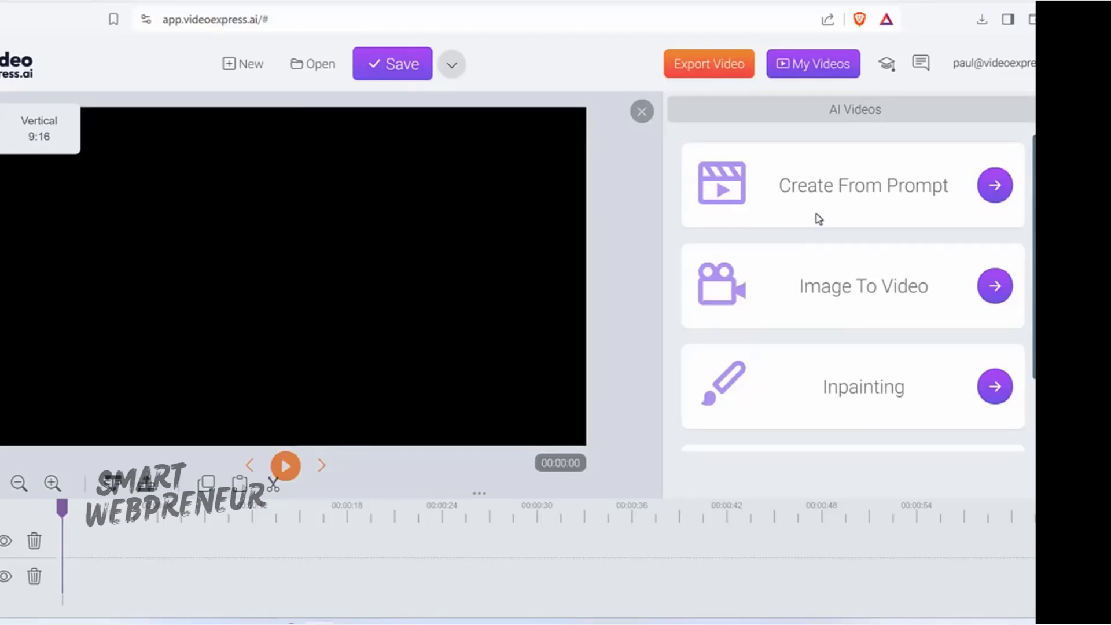
Paste the cinematic long-haired model prompt into Create From Prompt, keep Image Type Human, and generate a preview
left_click(993, 186)
left_click(332, 317)
type("beautiful female model, long black hair, movement, soft blurred background, warm ambient lighting, bokeh effect, soft ethereal lighting, highlight, dreamlike quality, high-resolution, cinematic style, shallow depth of field, DSLR camera, portrait lens, 85mm f/1.4, strong focus, beautiful bokeh background.")
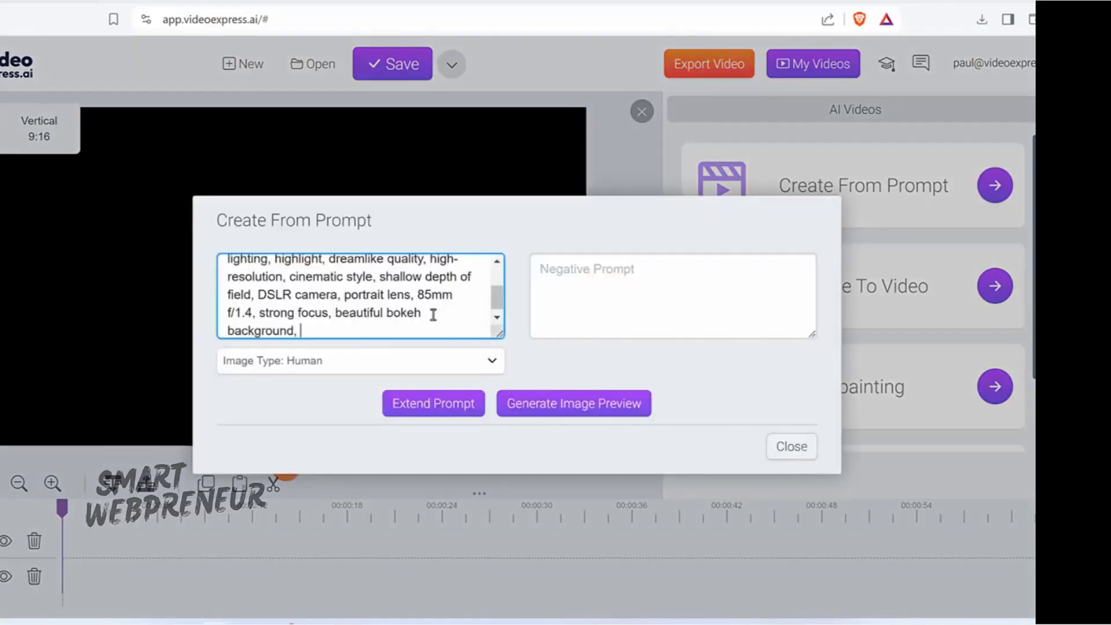
scroll(404, 301, "up", 5)
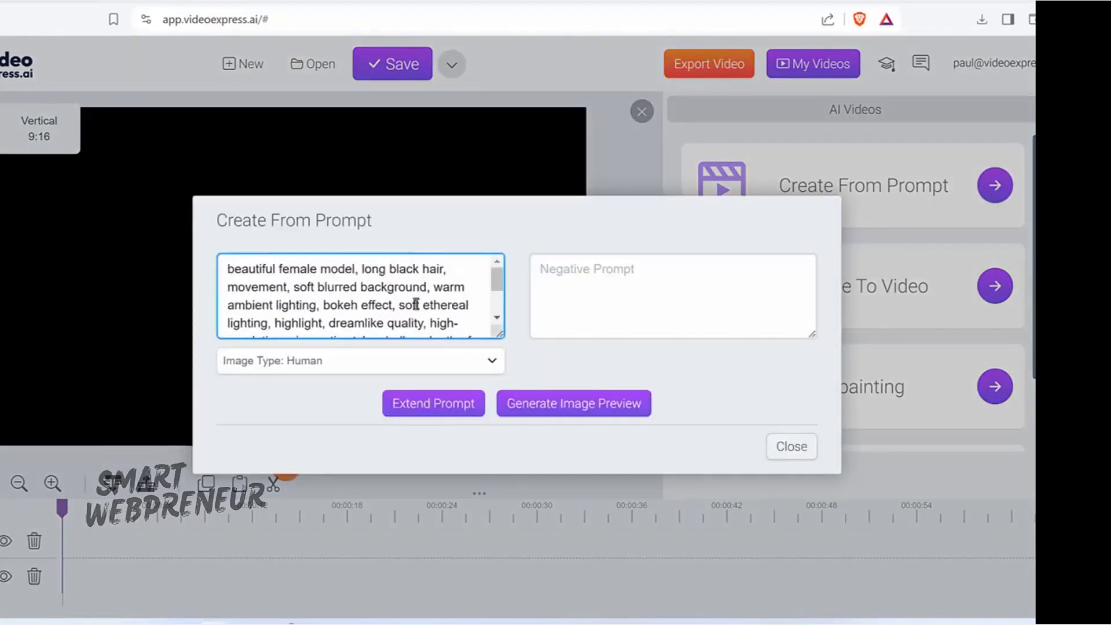
scroll(431, 302, "down", 5)
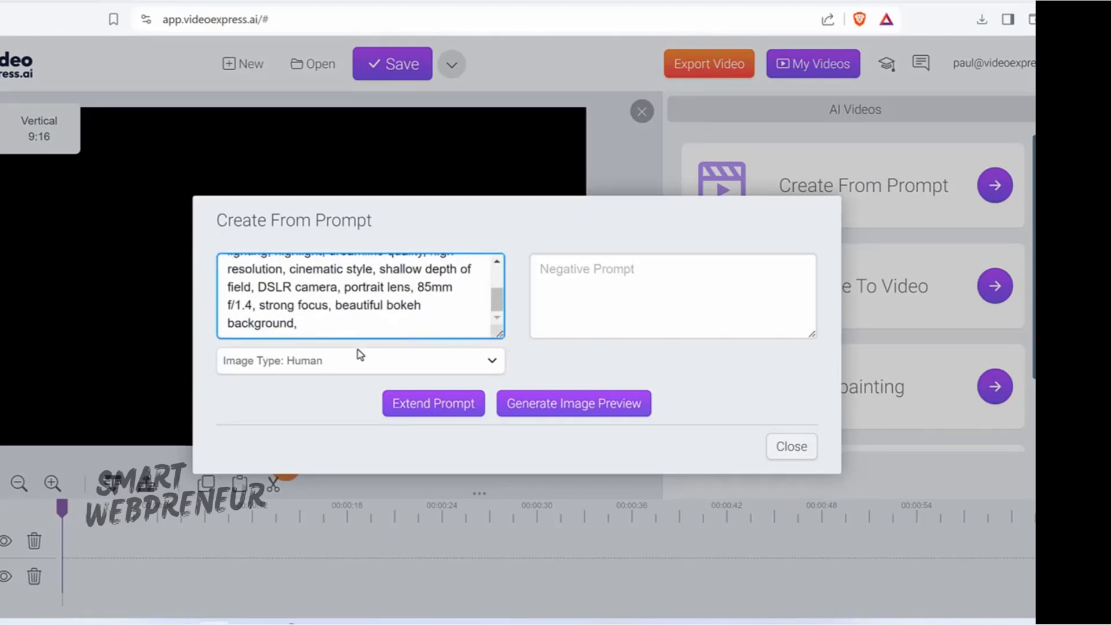
left_click(249, 370)
left_click(337, 382)
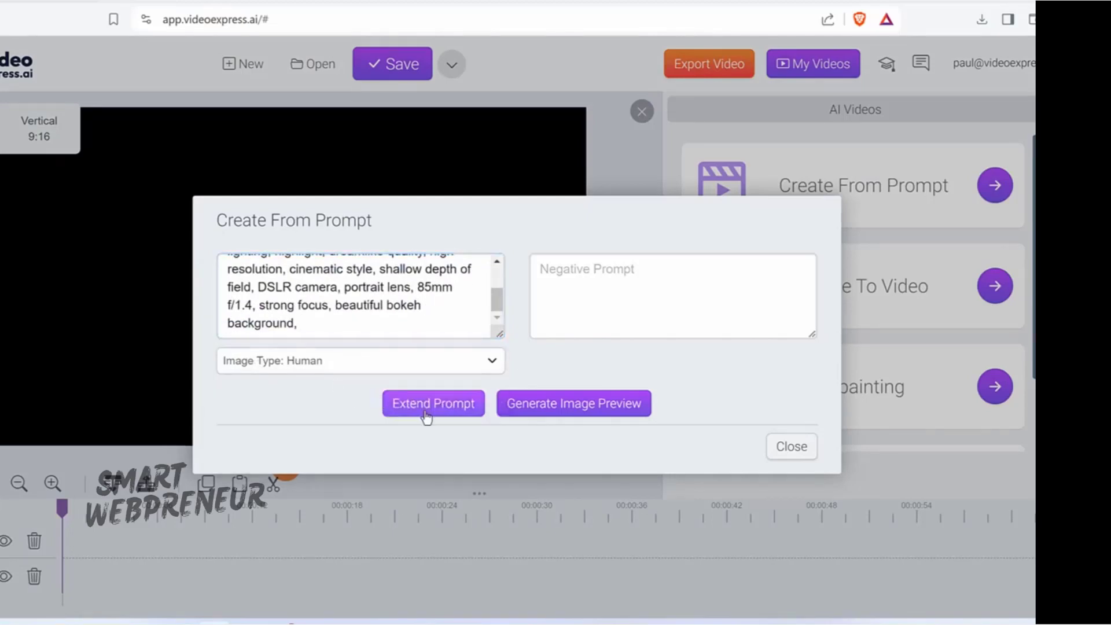
left_click(595, 409)
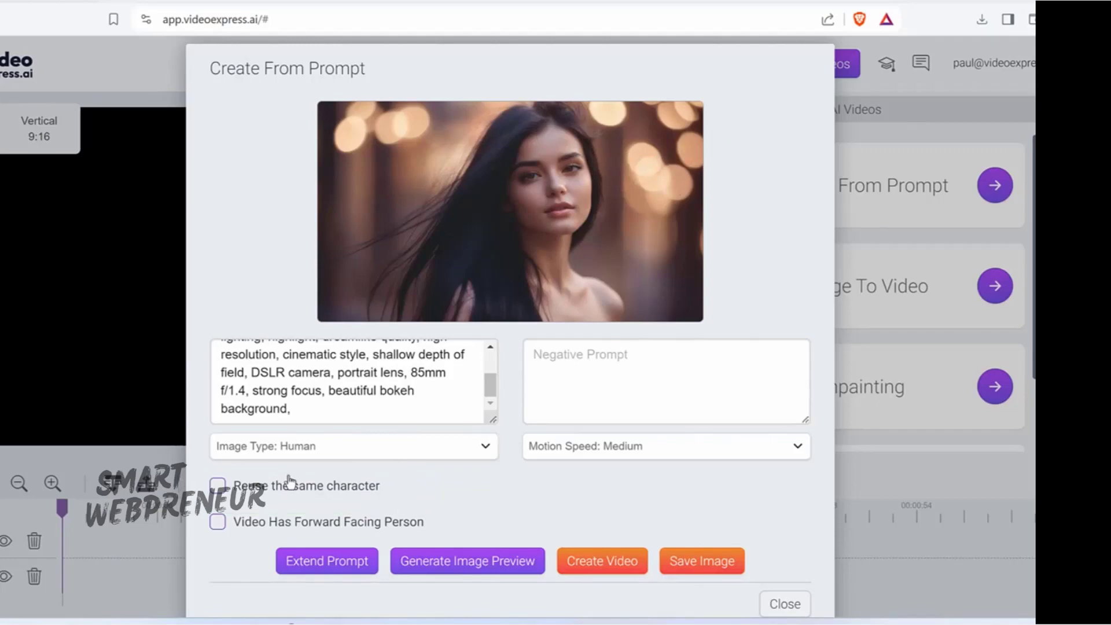
Reuse the same character, add 'dancing' after 'model' in the prompt, and generate a new preview
left_click(363, 489)
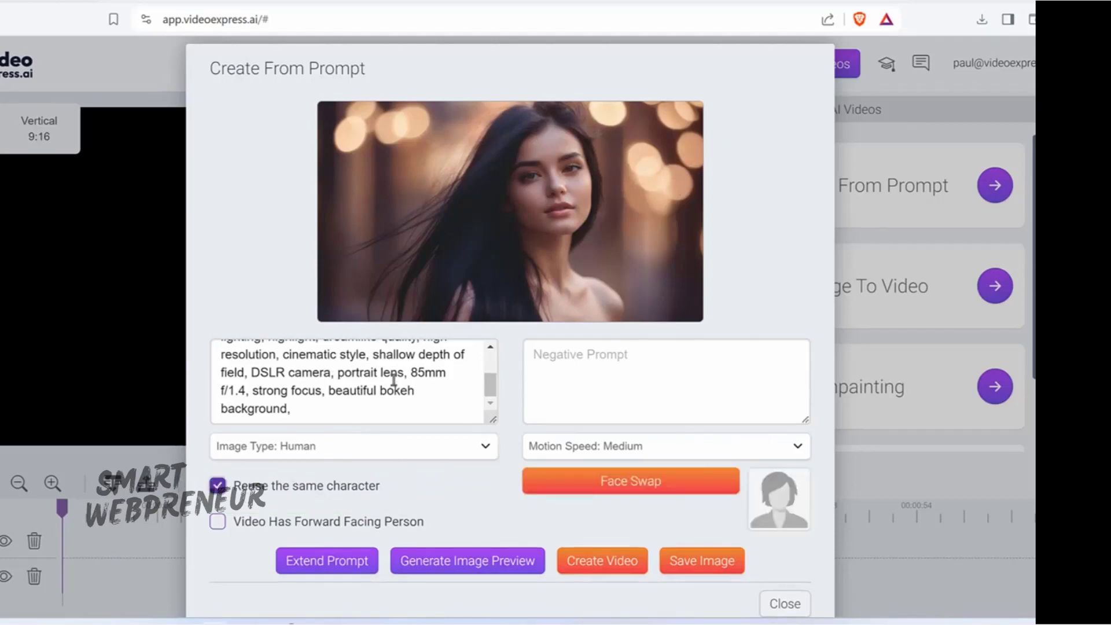
scroll(393, 380, "up", 3)
left_click(345, 355)
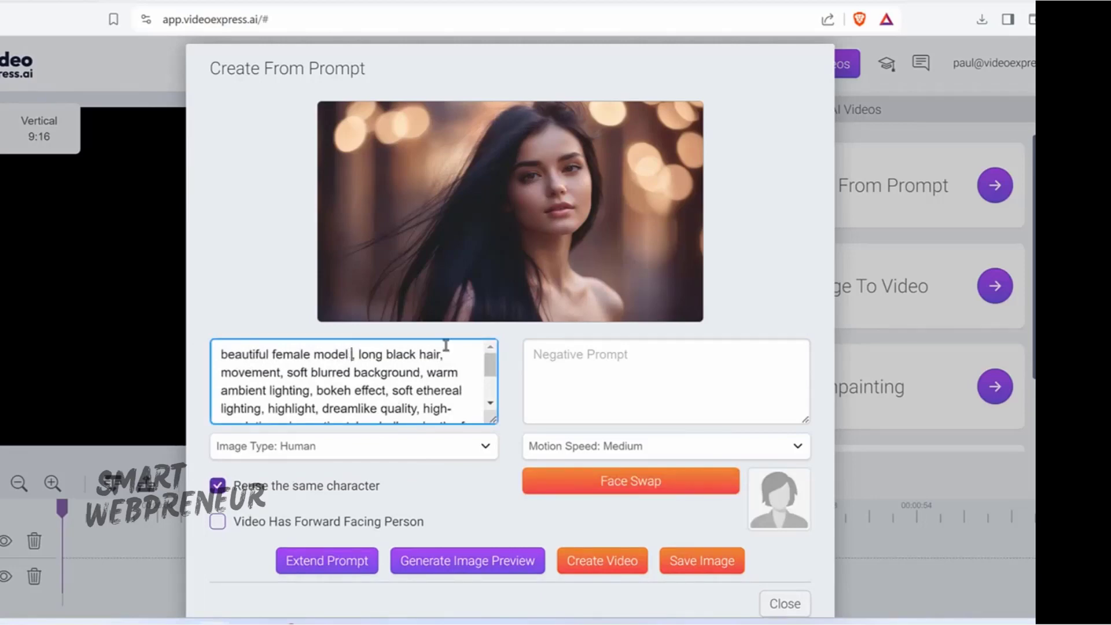
type("dancing")
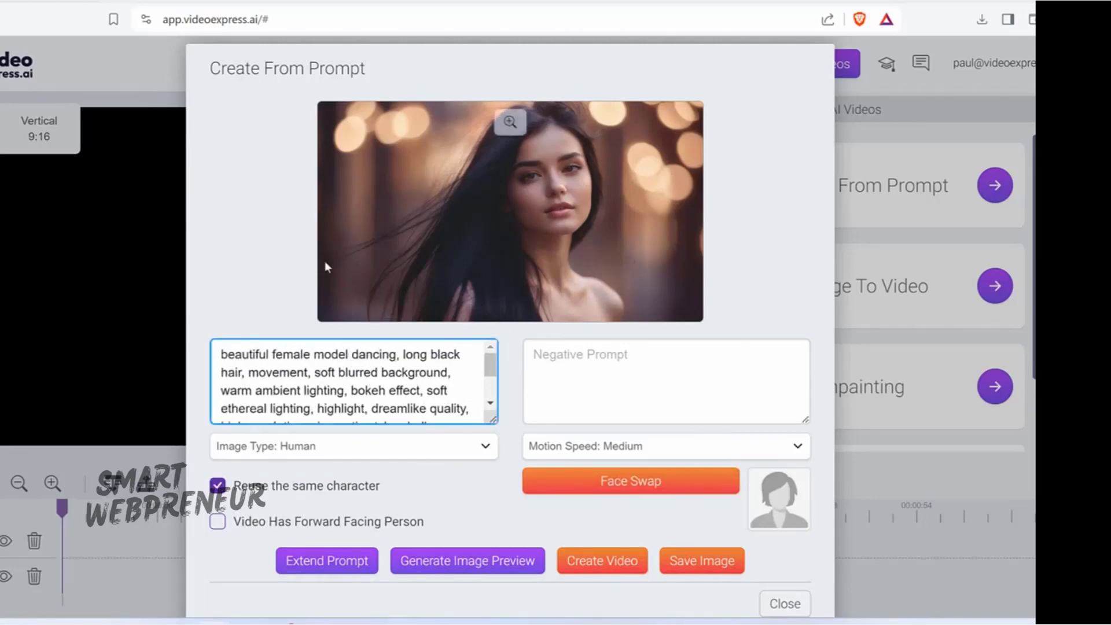
left_click(502, 564)
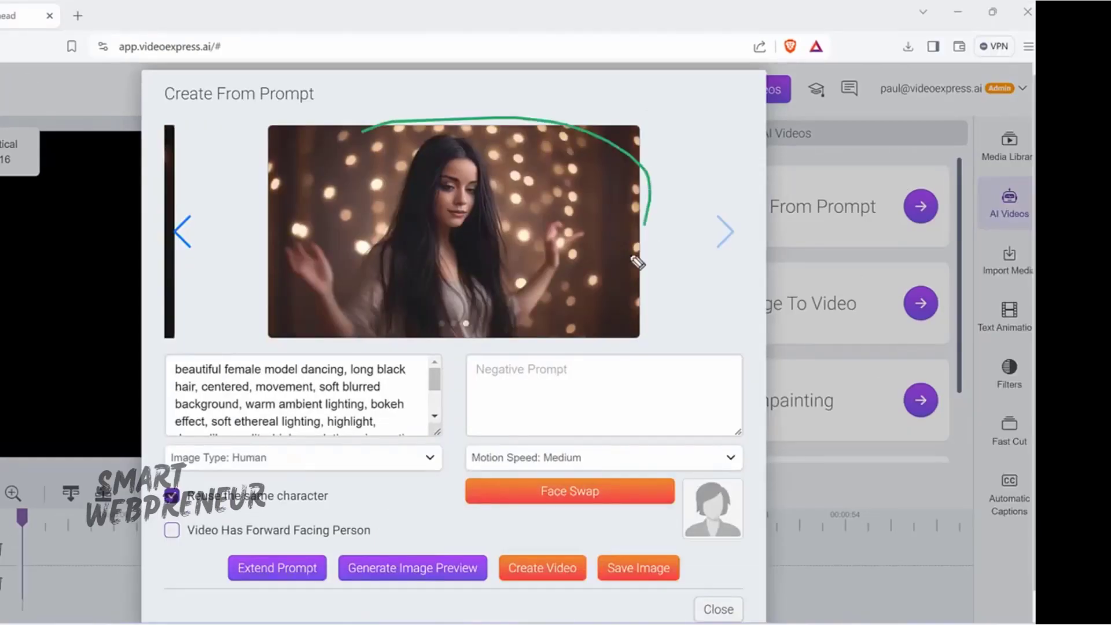
left_click_drag(636, 262, 521, 139)
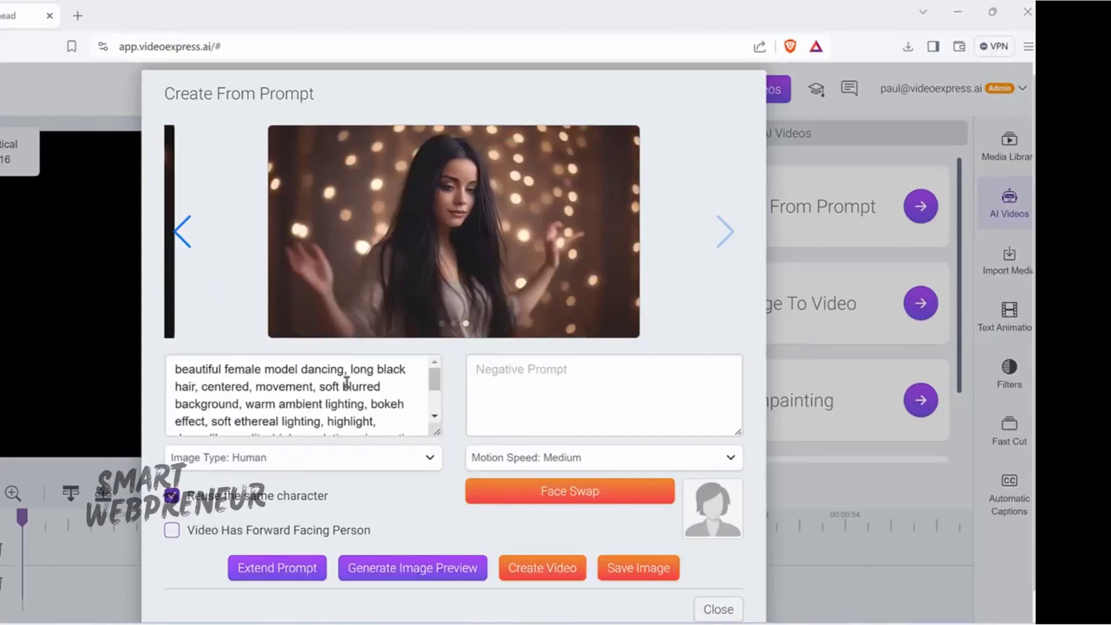
left_click(312, 406)
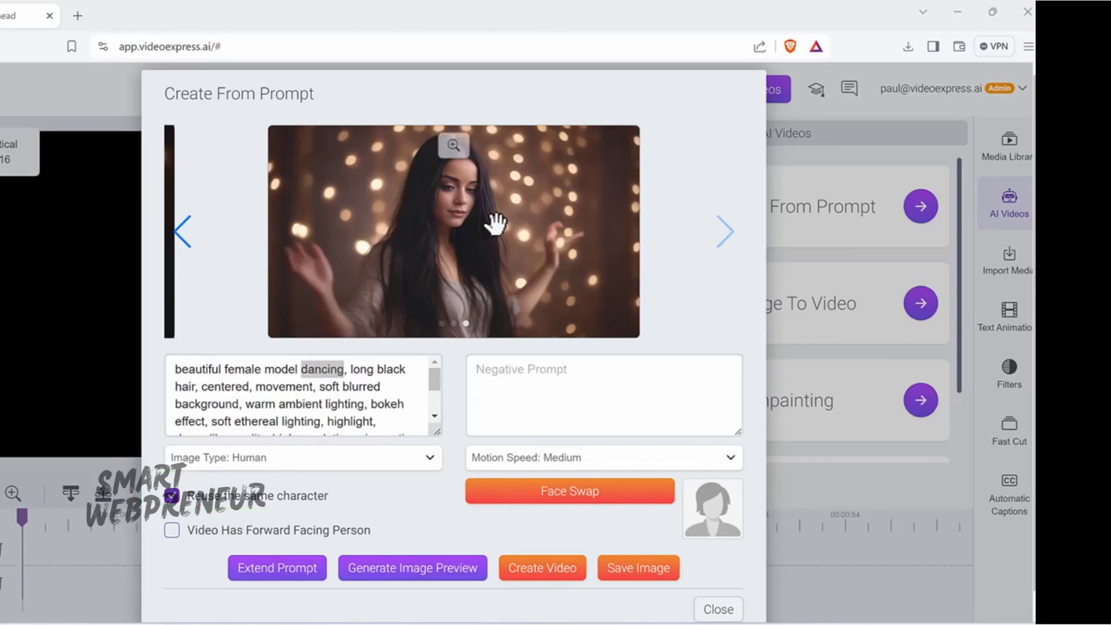
Replace 'dancing' with 'doing yoga' in the prompt and generate a preview
left_click(311, 370)
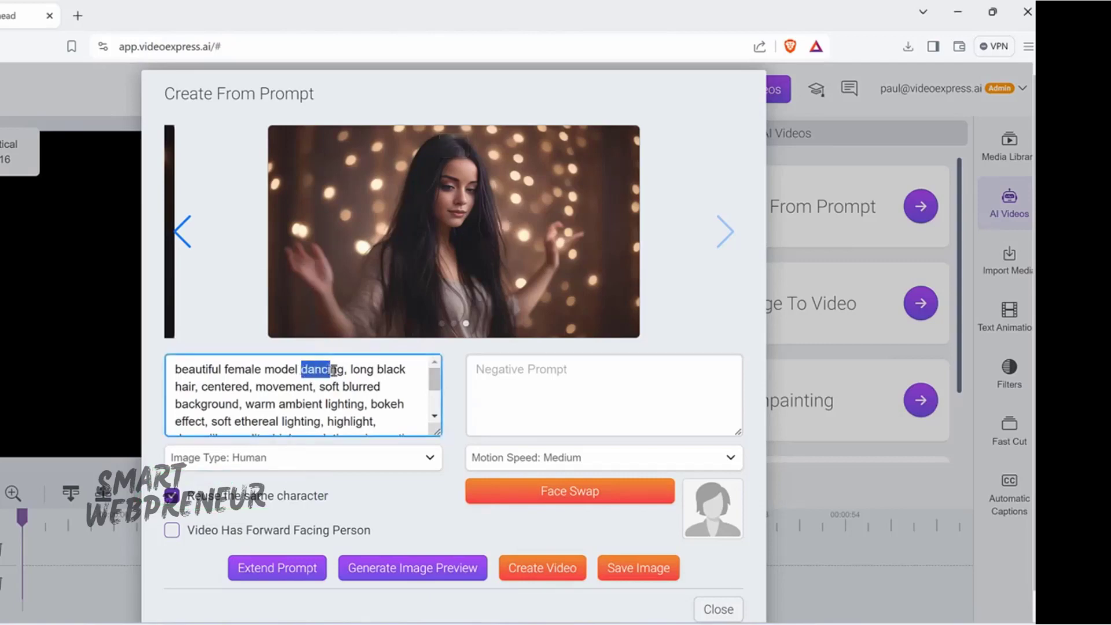
type("doing yoga")
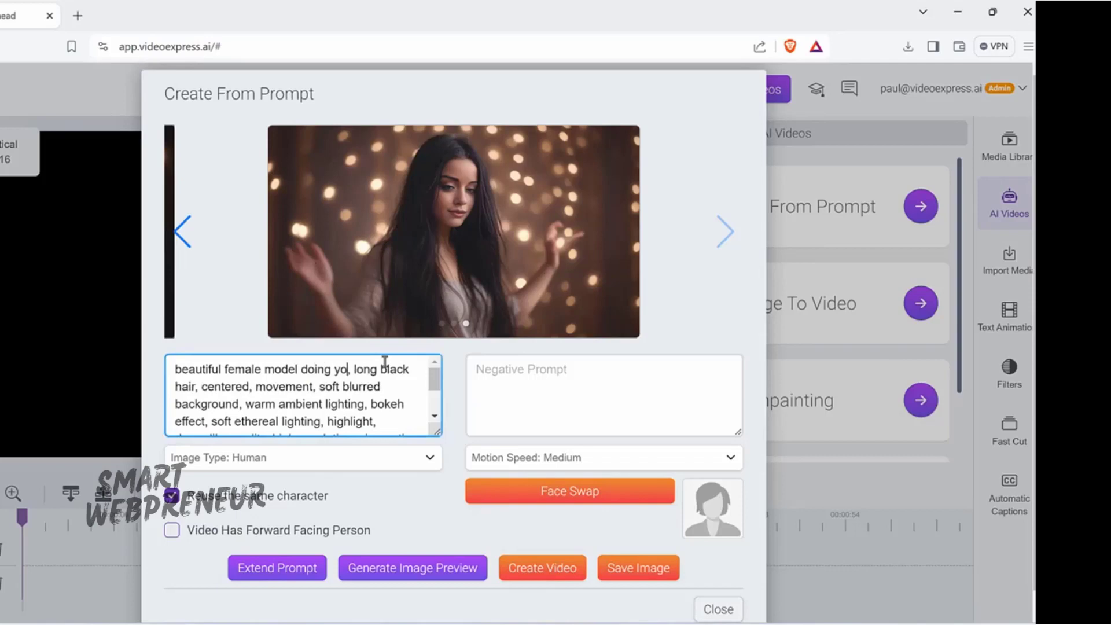
left_click(399, 577)
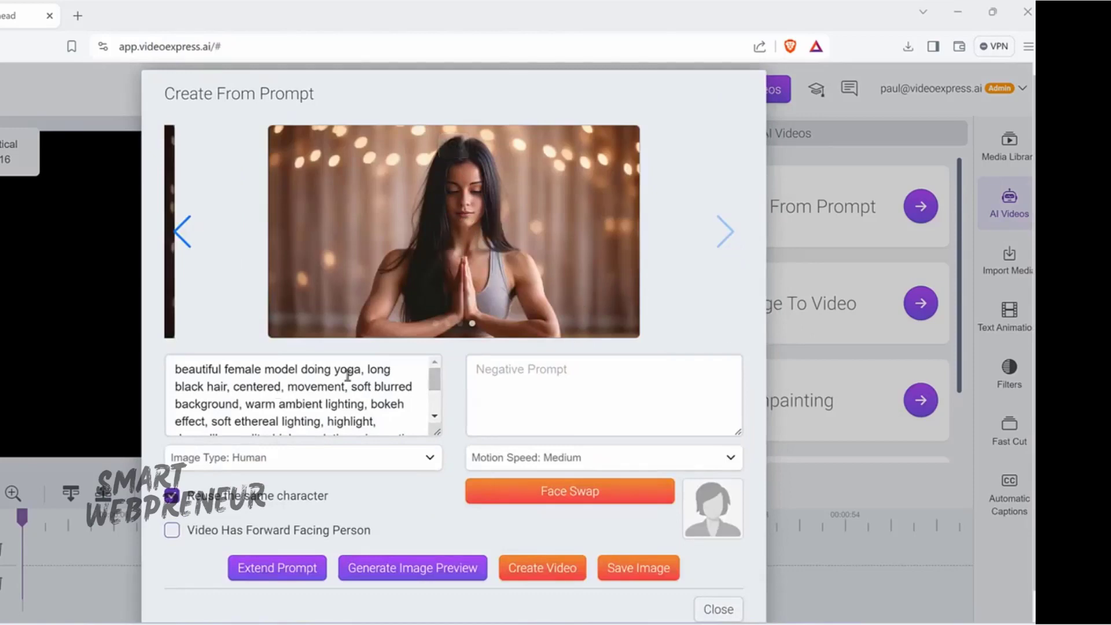
Change 'doing yoga' to 'holding a vintage perfume in her hands', generate, and view the enlarged image
left_click_drag(359, 368, 298, 369)
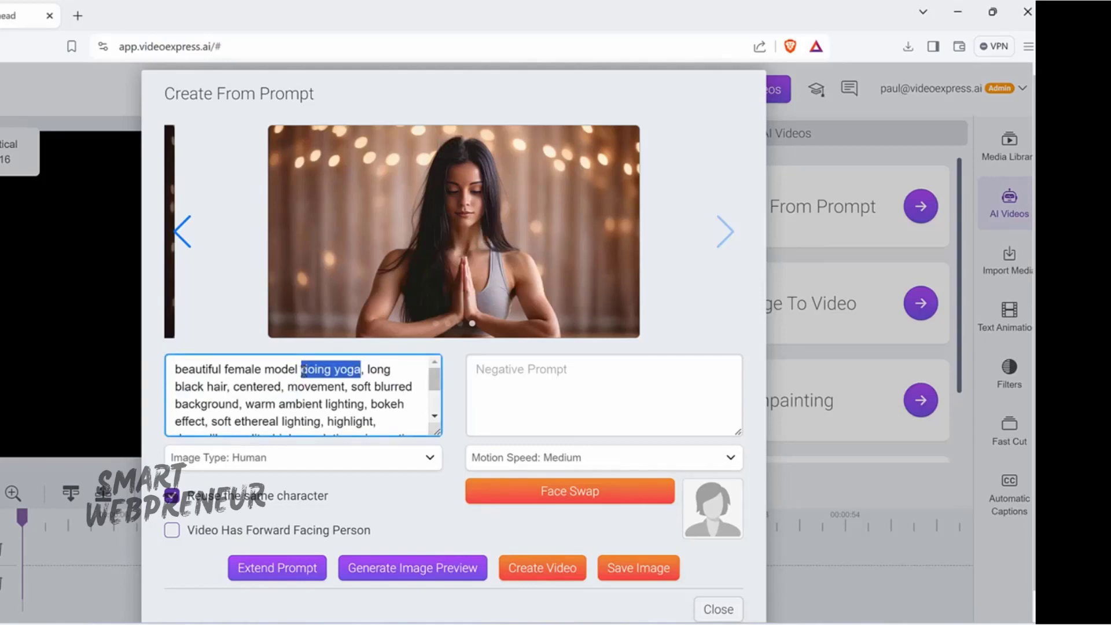
type("ing a ")
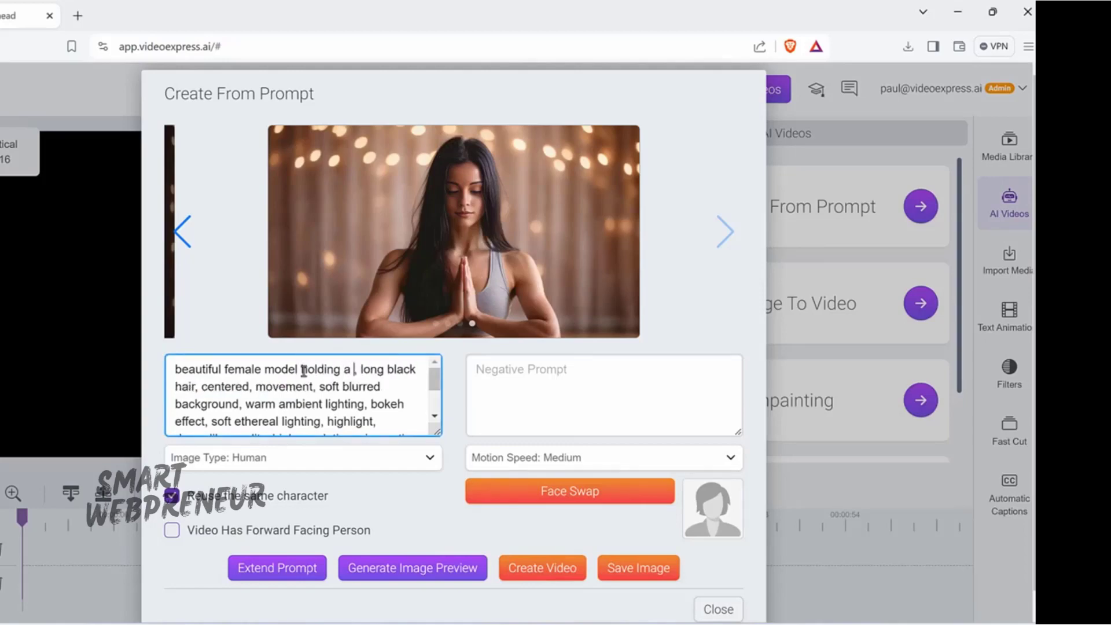
type("vintage perfume ")
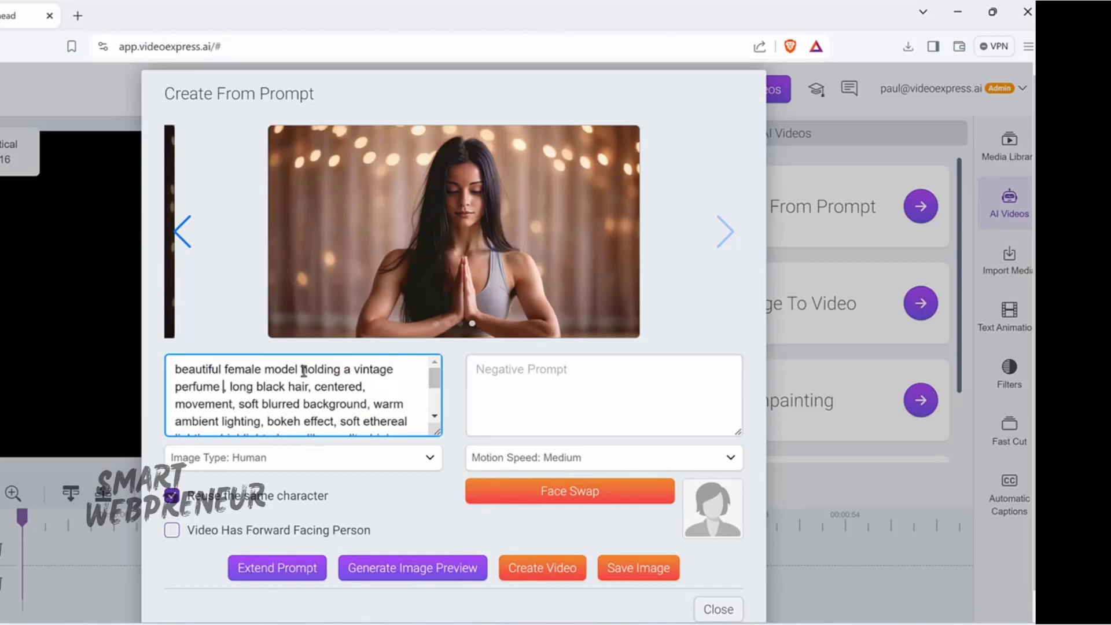
type("in her hands")
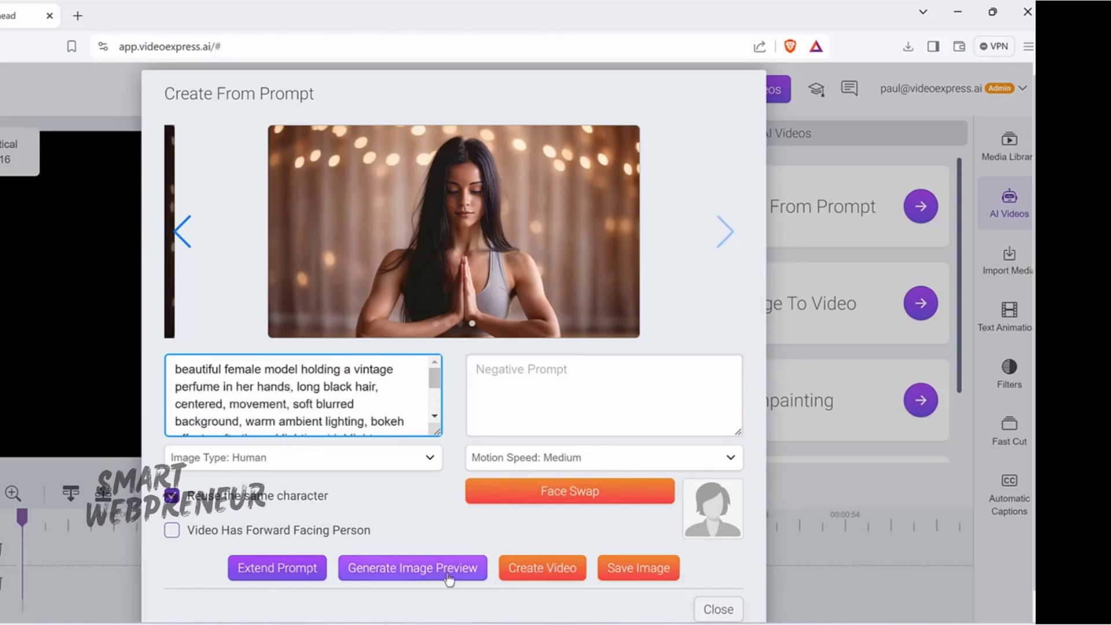
left_click(449, 572)
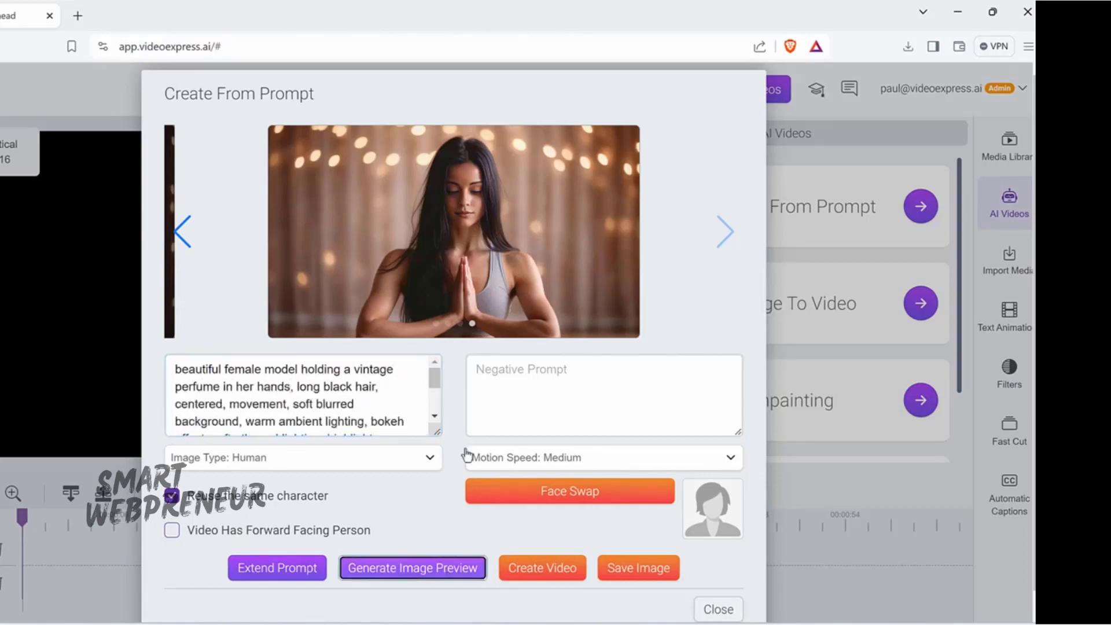
left_click(454, 151)
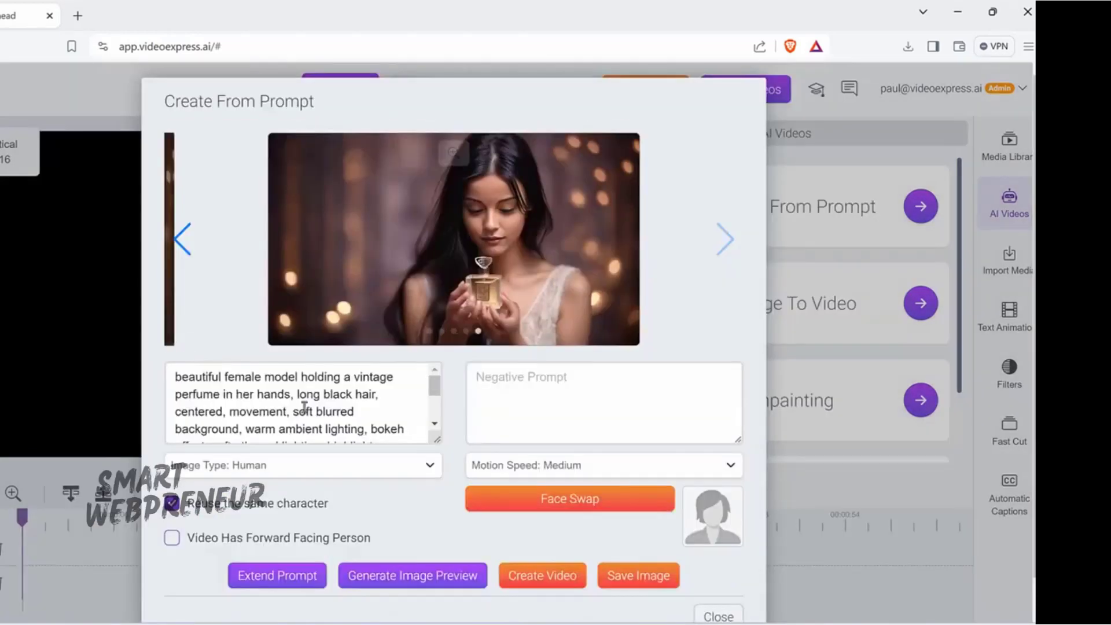
left_click(376, 426)
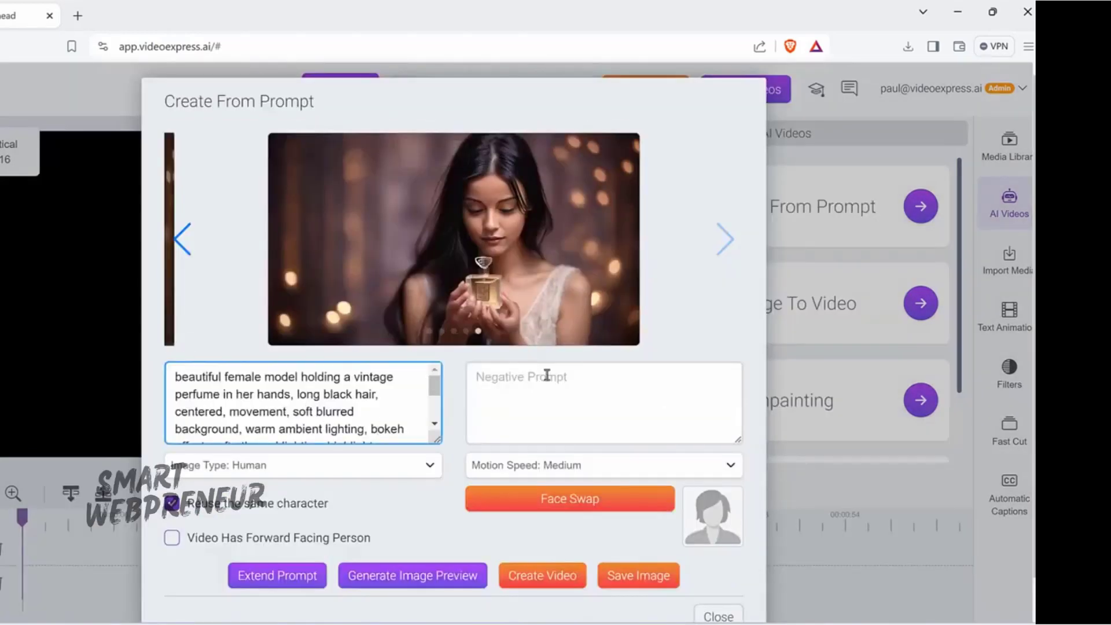
mouse_move(494, 546)
left_mouse_down()
mouse_move(593, 538)
mouse_move(592, 596)
mouse_move(474, 603)
mouse_move(496, 542)
left_mouse_up()
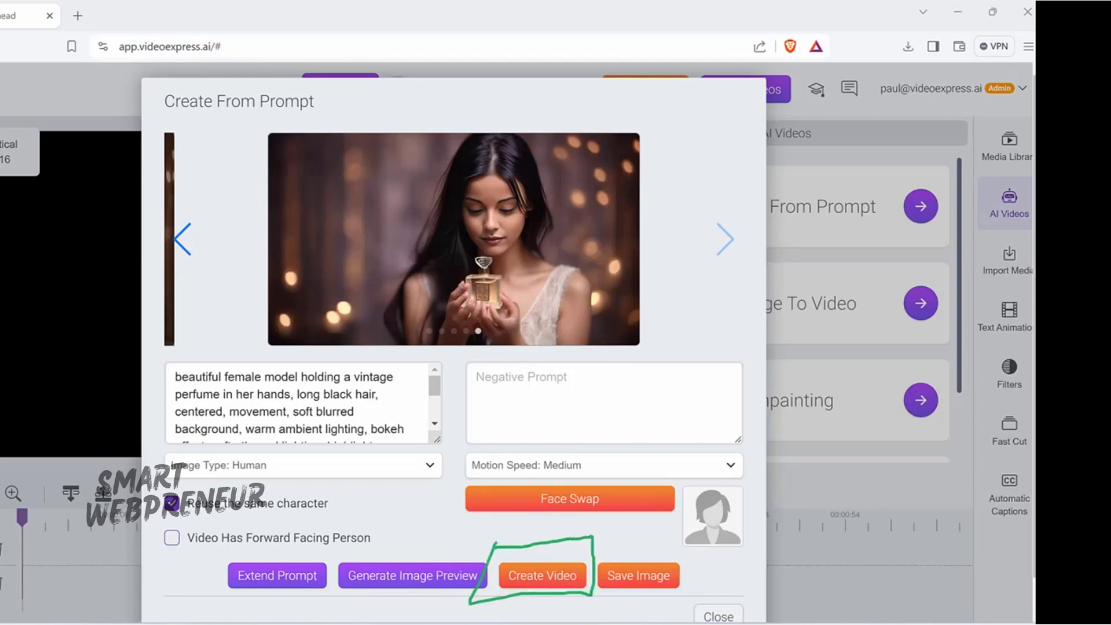
Create the perfume video and add perfume images 1 and 2 to the timeline
left_click(565, 577)
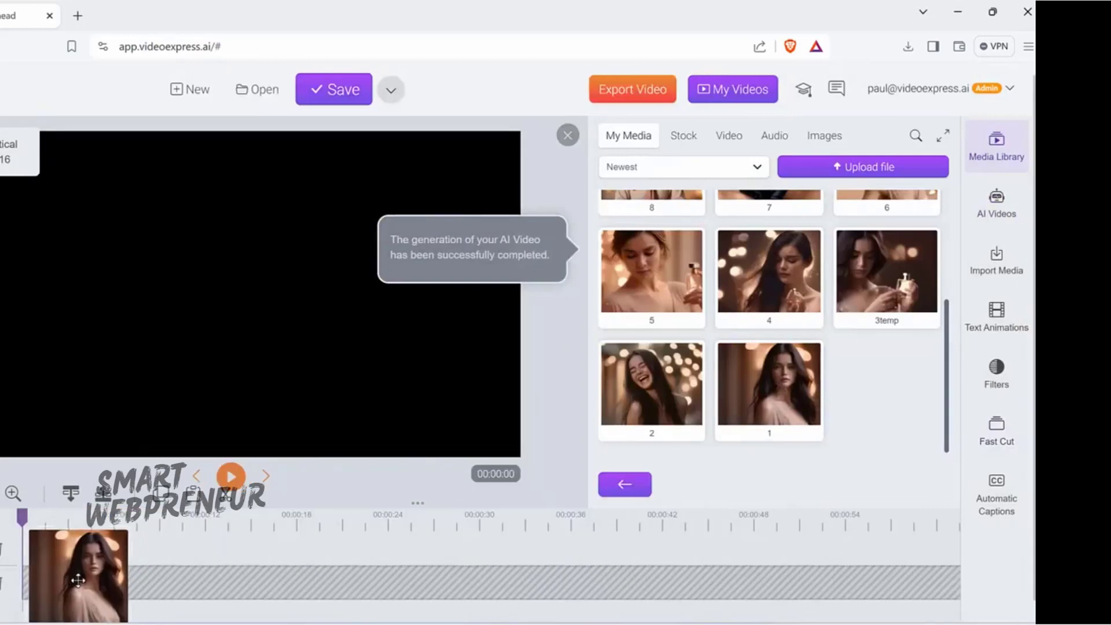
left_click_drag(78, 578, 79, 580)
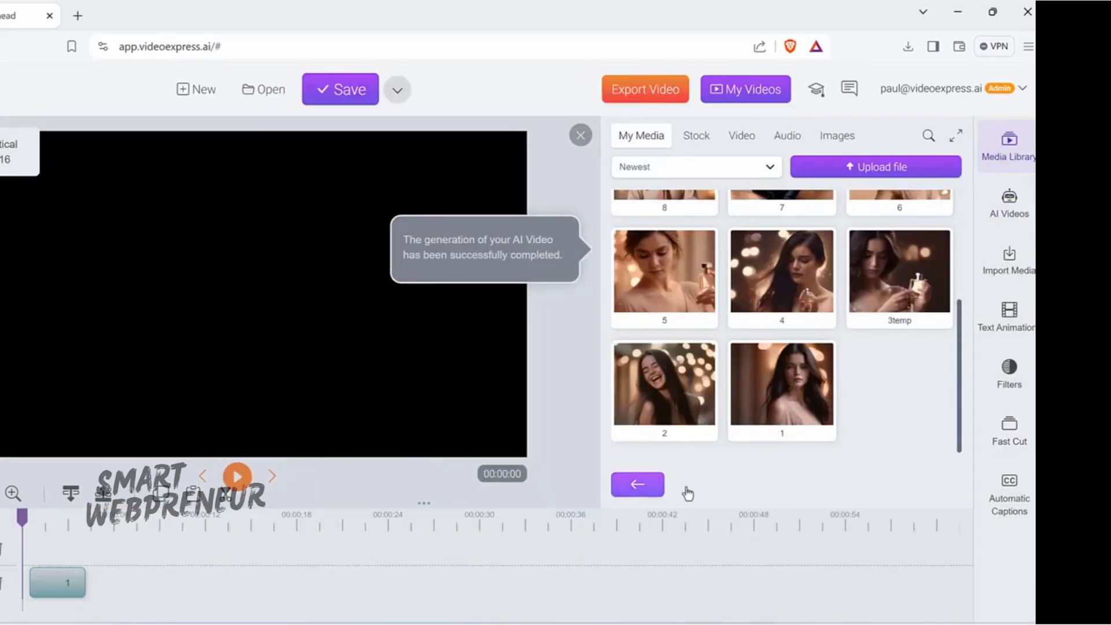
left_click_drag(652, 384, 110, 581)
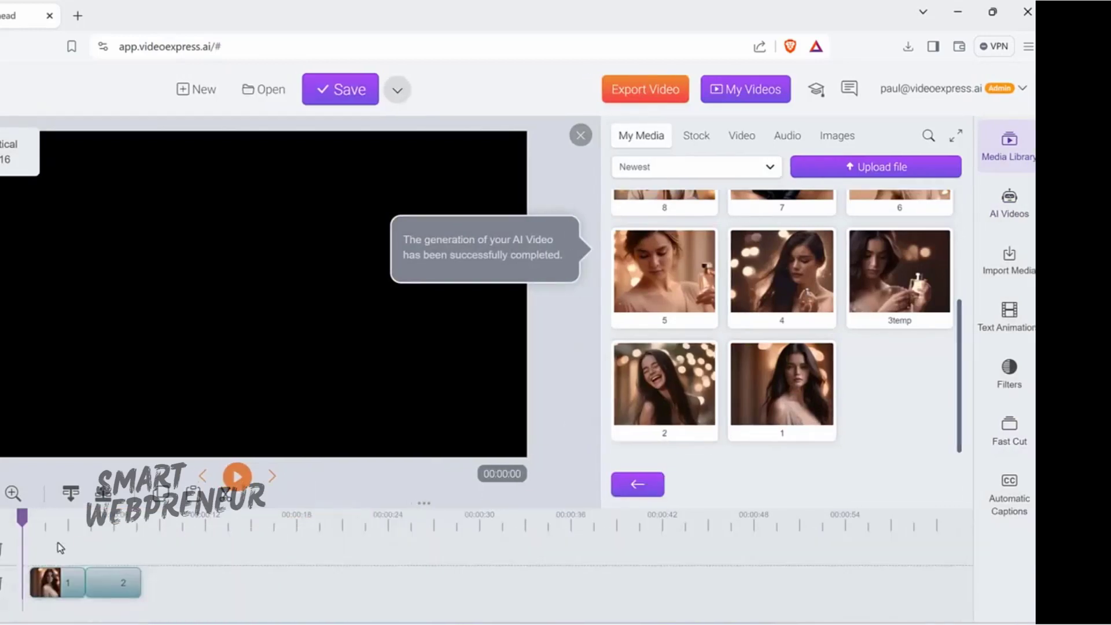
left_click(38, 519)
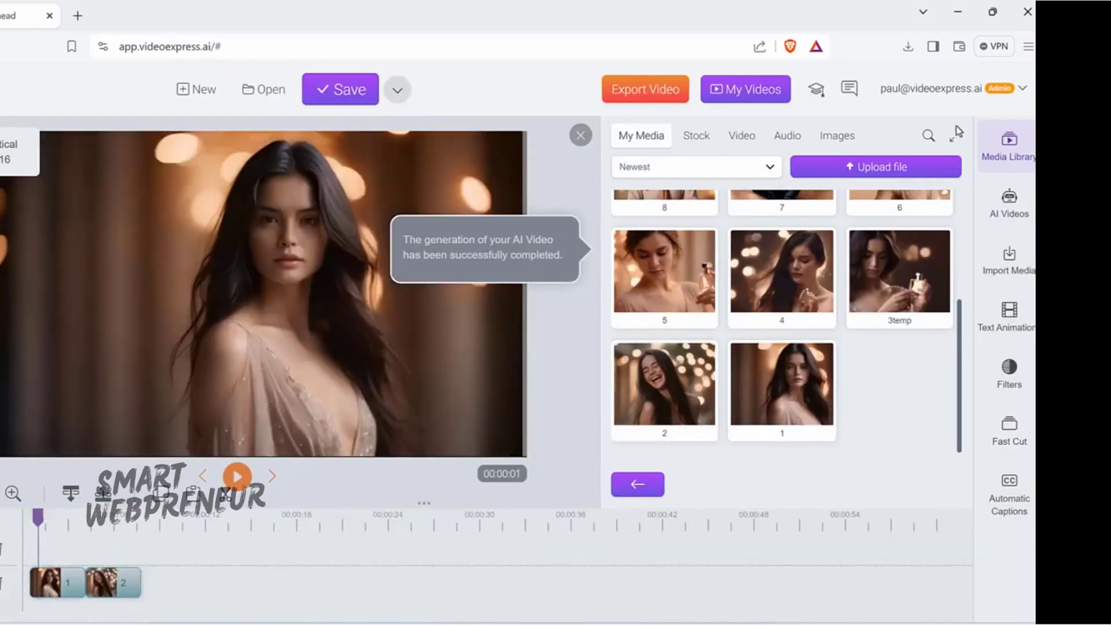
Close the media library and play the two clips from about 3 seconds on the timeline
left_click(580, 135)
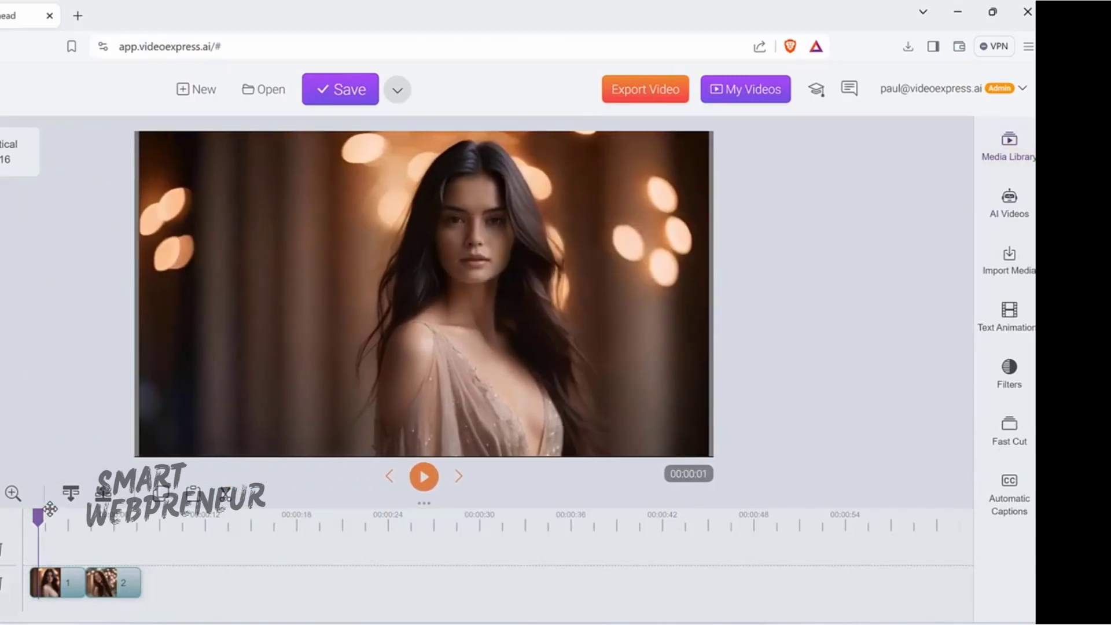
mouse_move(37, 516)
left_mouse_down()
mouse_move(60, 516)
mouse_move(50, 516)
left_mouse_up()
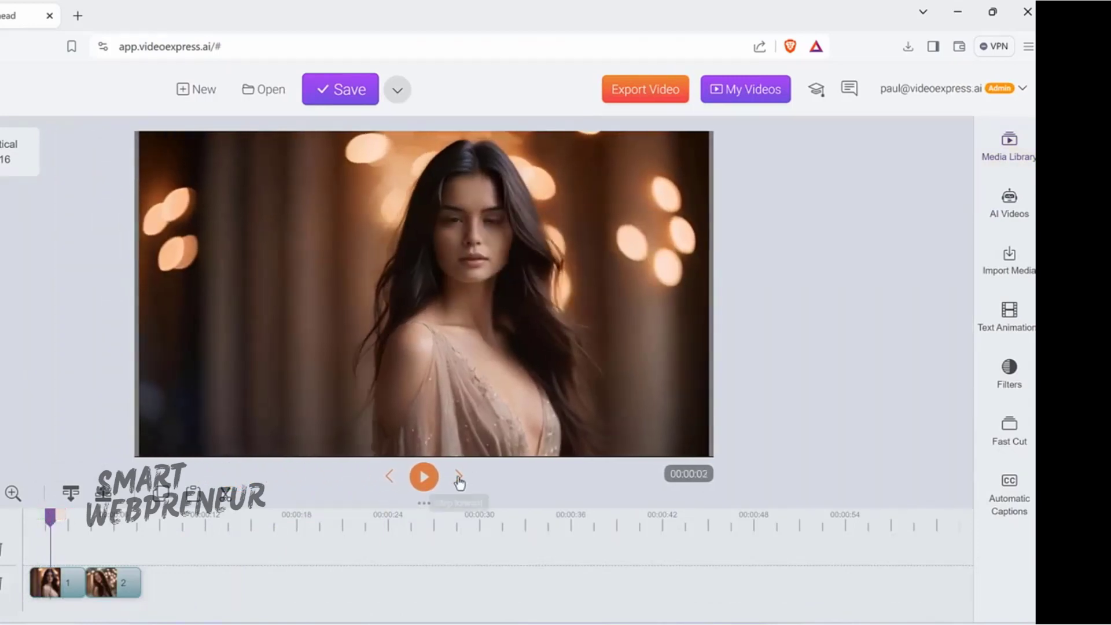
left_click(425, 477)
left_click(425, 477)
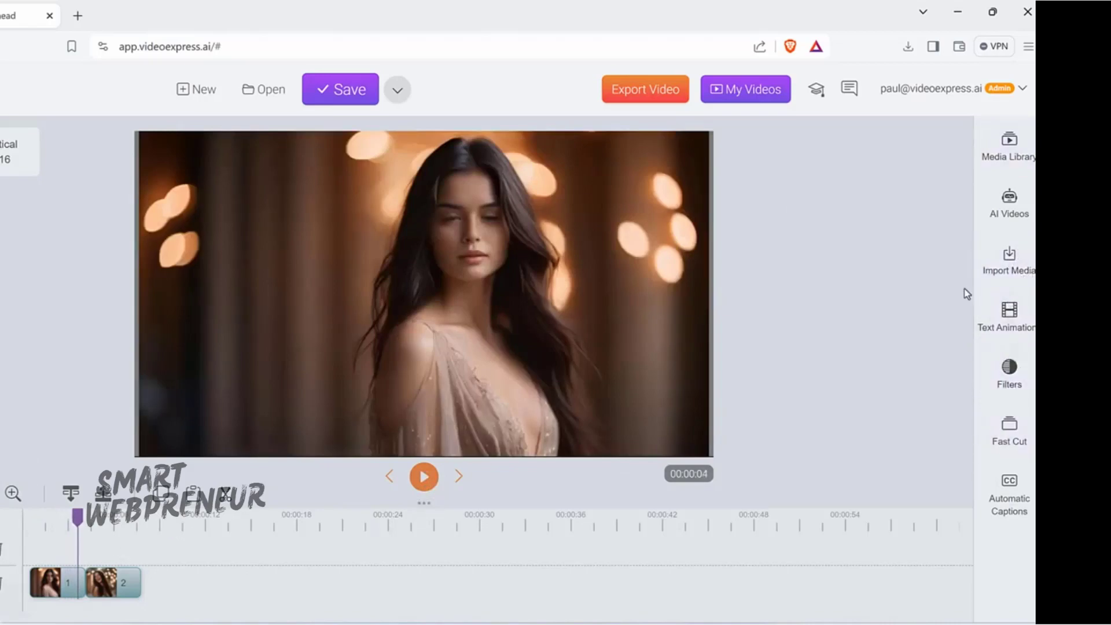
Open Text to Speech and set voice Sara, emotion Excited and speed 1.1
left_click(1009, 260)
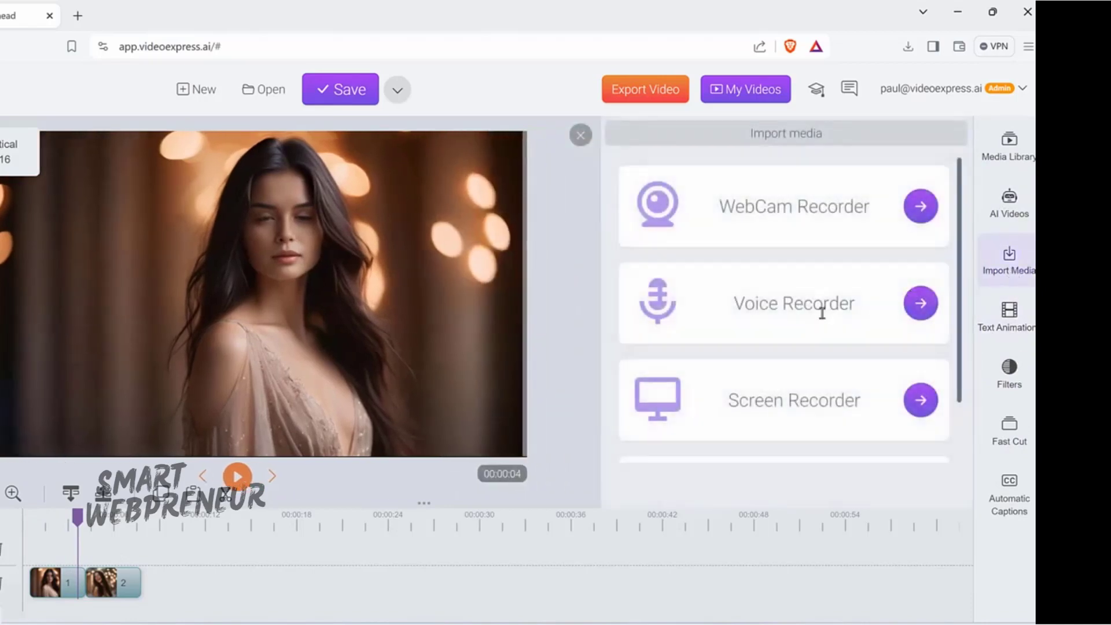
scroll(856, 327, "down", 2)
left_click(919, 421)
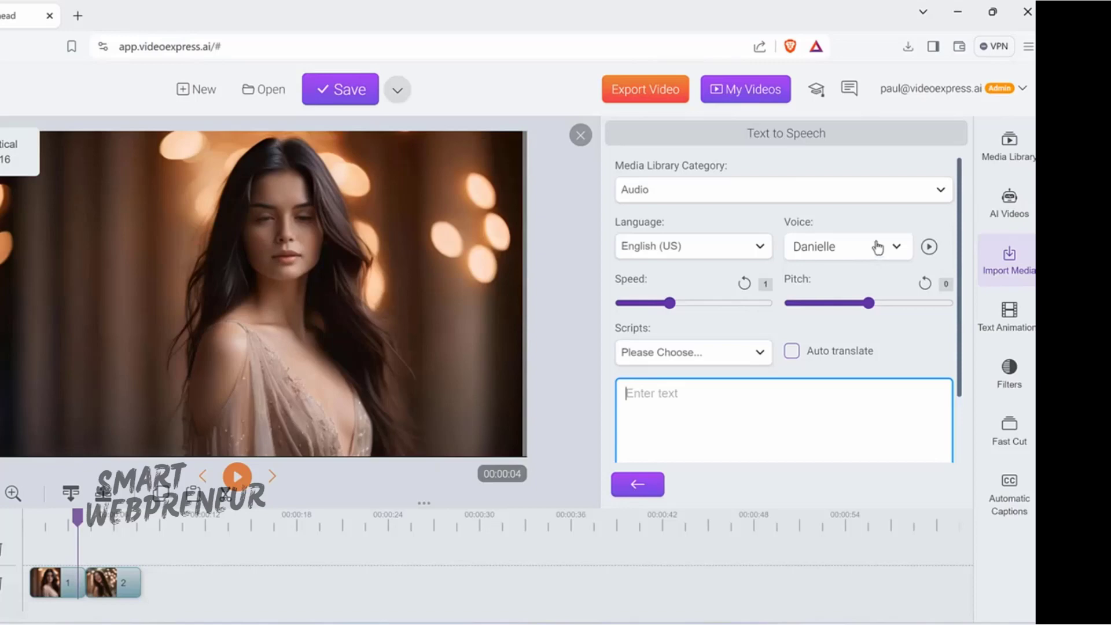
left_click(844, 246)
left_click(821, 307)
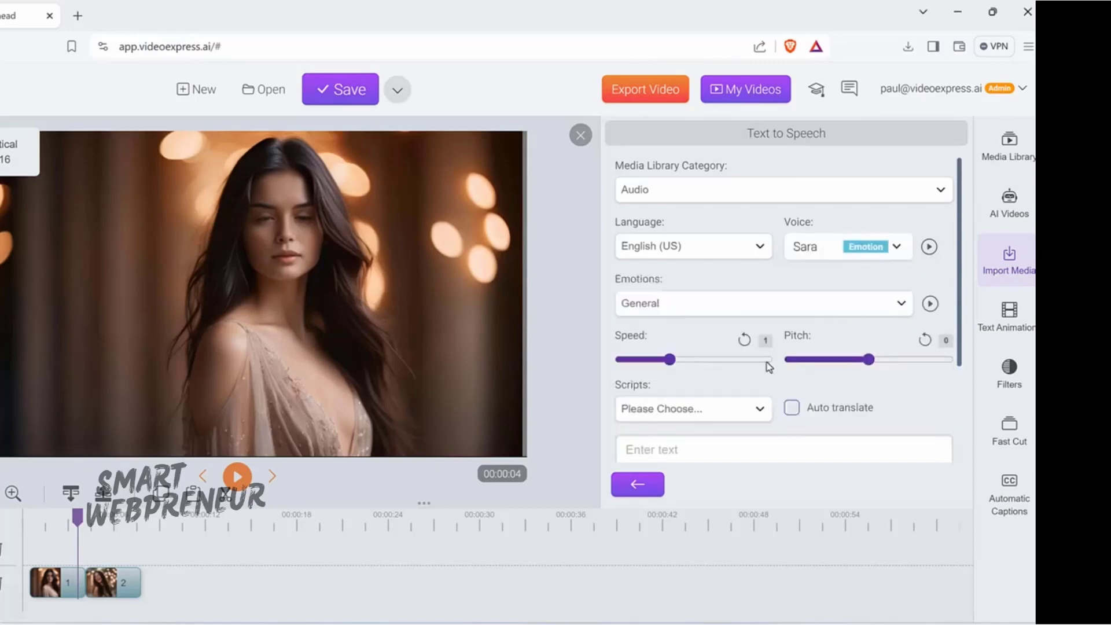
left_click(702, 304)
left_click(706, 362)
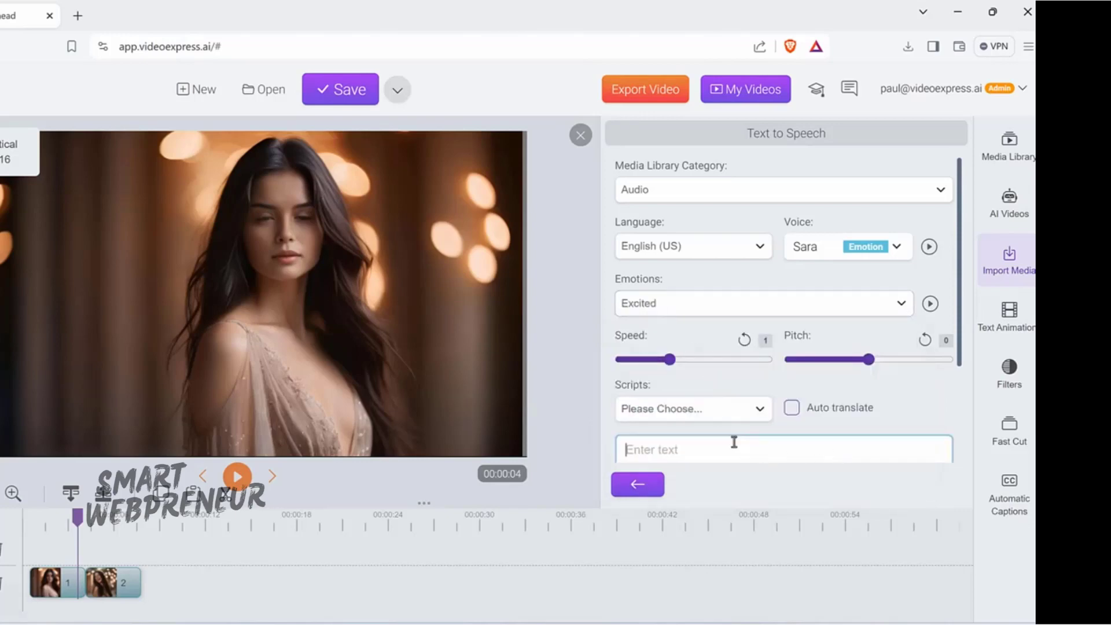
left_click_drag(670, 359, 679, 359)
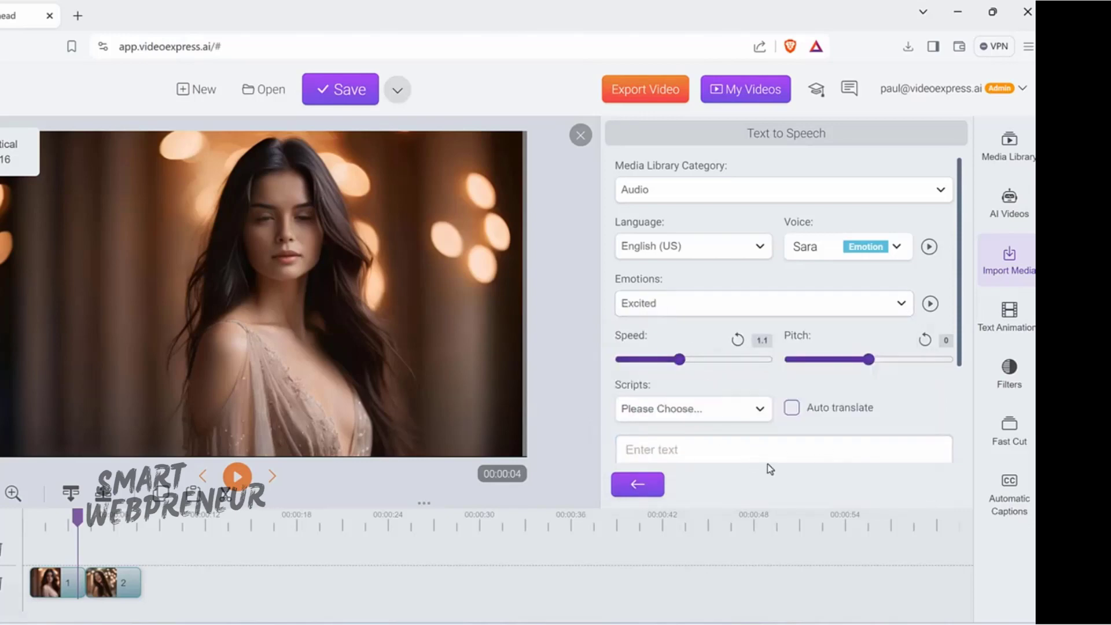
Paste the vintage perfume script and import the generated 33-second speech
left_click(742, 454)
key("ctrl+v")
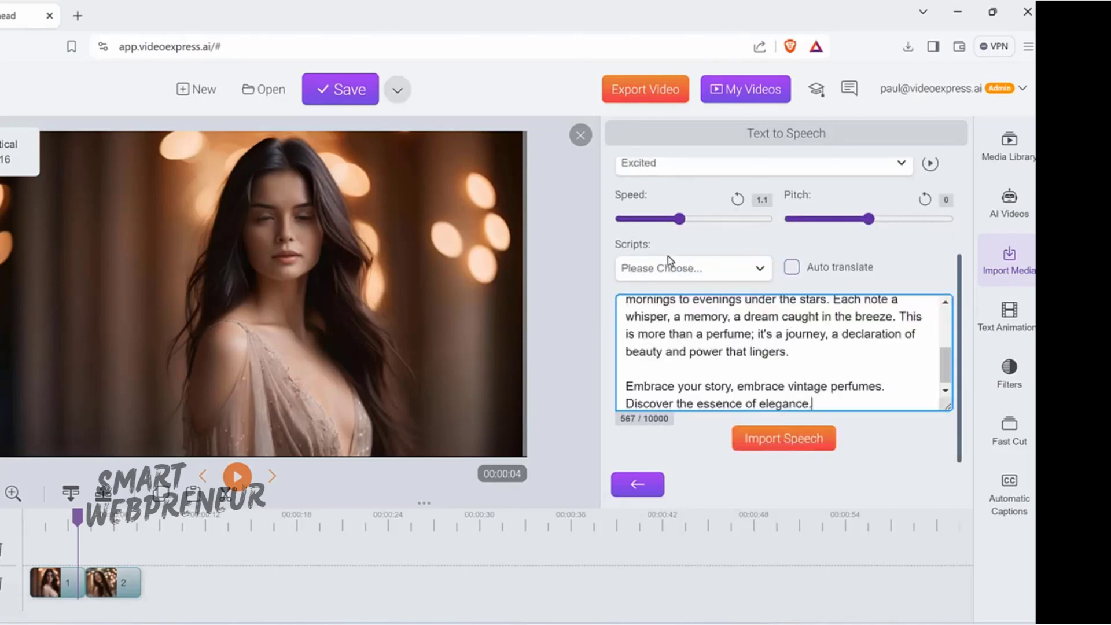
left_click_drag(626, 245, 651, 245)
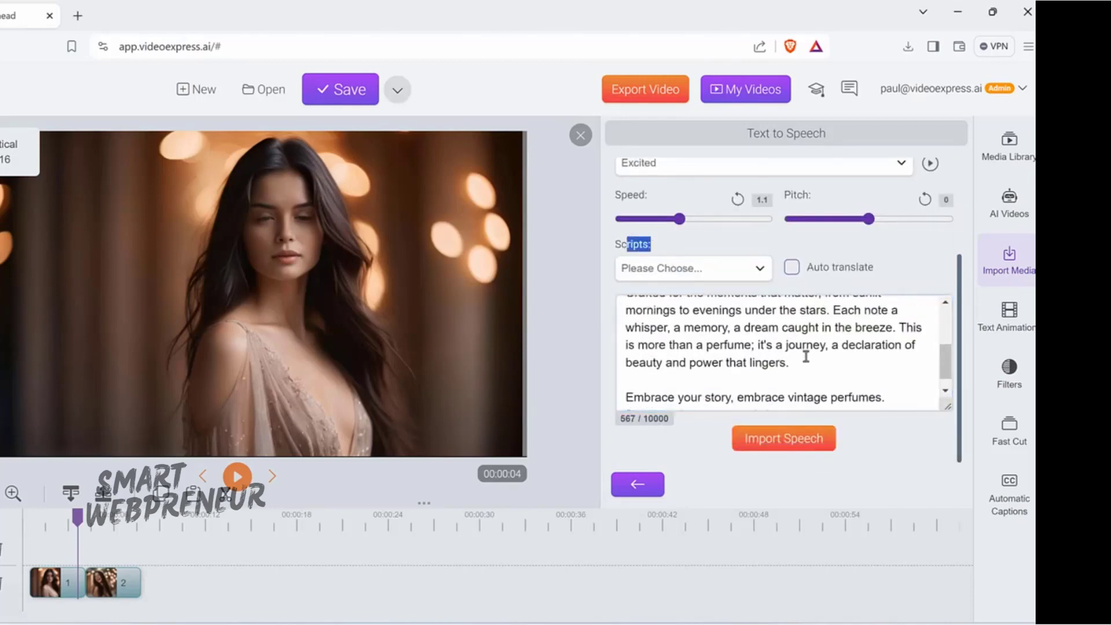
scroll(832, 353, "up", 5)
left_click(808, 440)
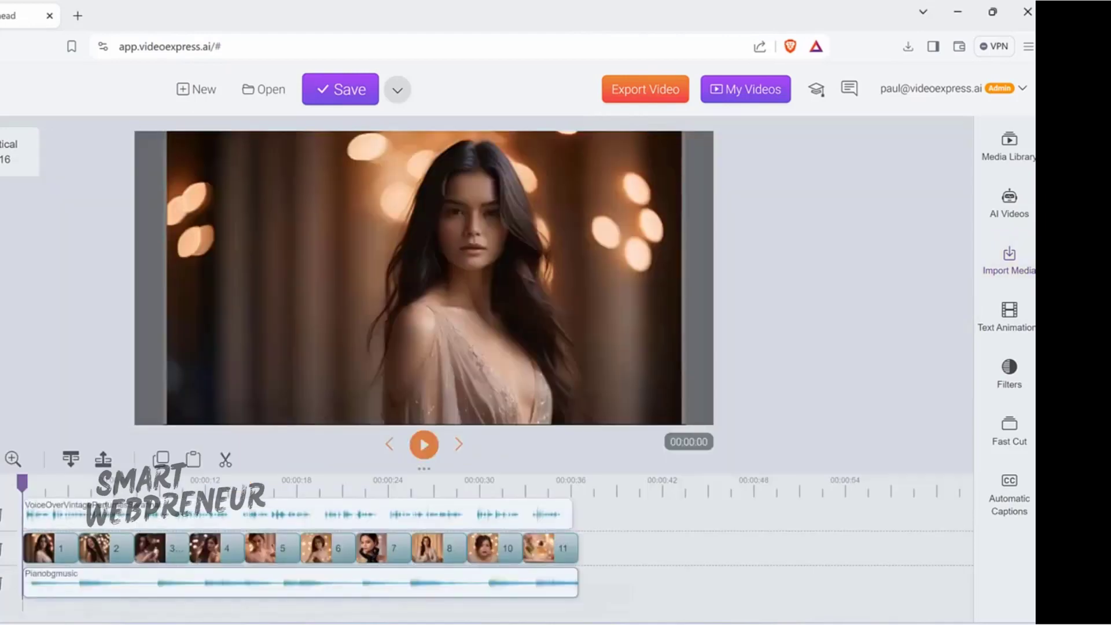
In Fast Cut, tick 'Use Fast Cut transitions between each clip' and select Track #2
mouse_move(354, 439)
left_mouse_down()
mouse_move(329, 496)
mouse_move(360, 478)
left_mouse_up()
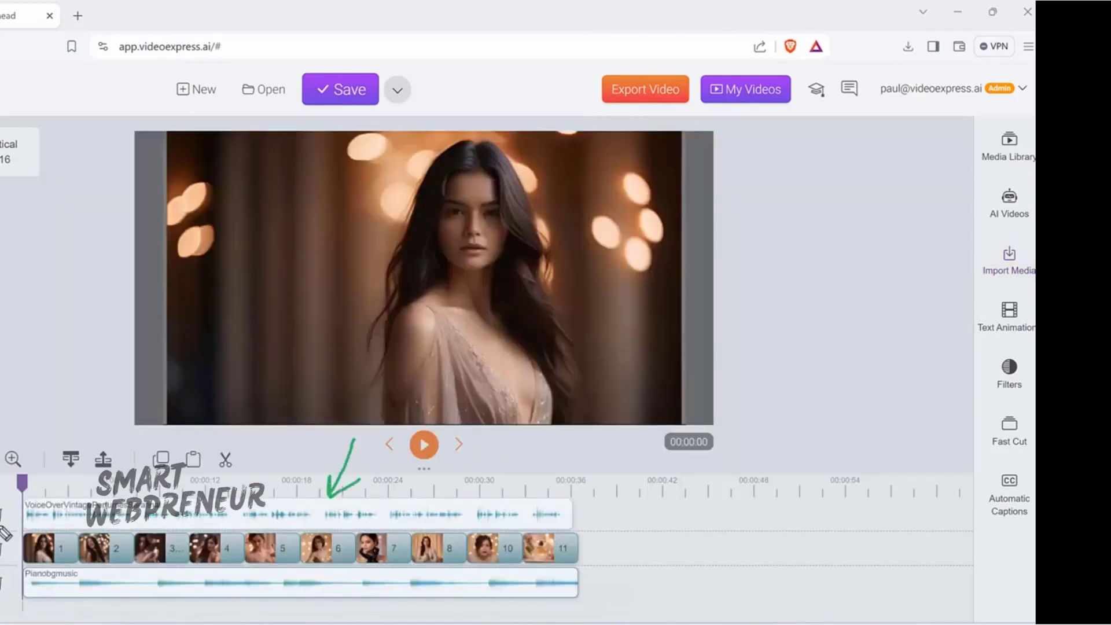
mouse_move(659, 535)
left_mouse_down()
mouse_move(563, 548)
mouse_move(645, 561)
left_mouse_up()
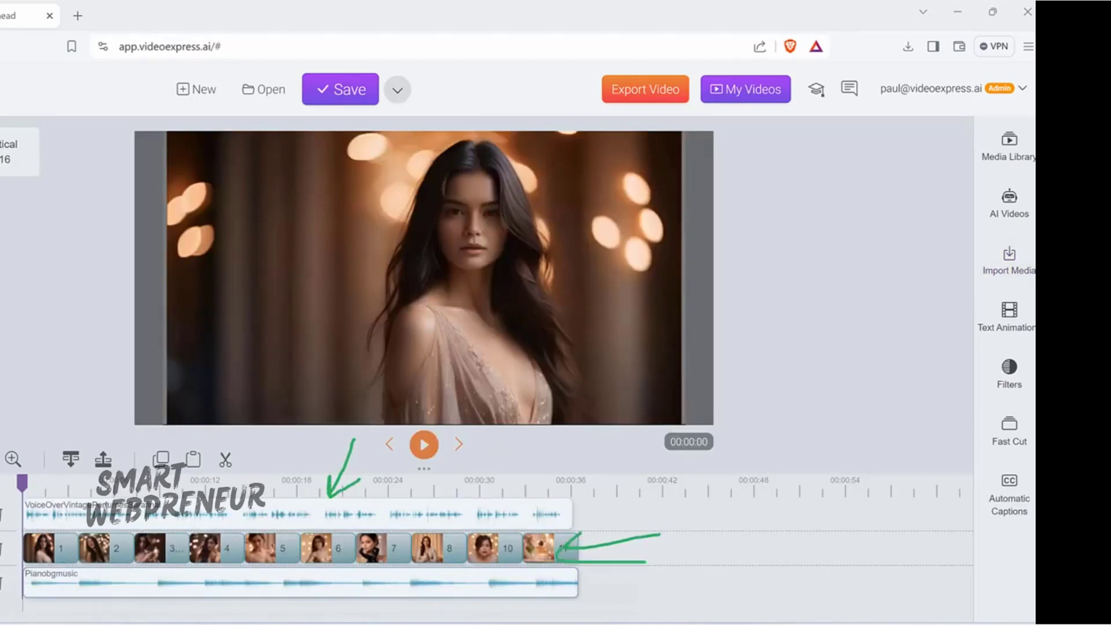
key("Escape")
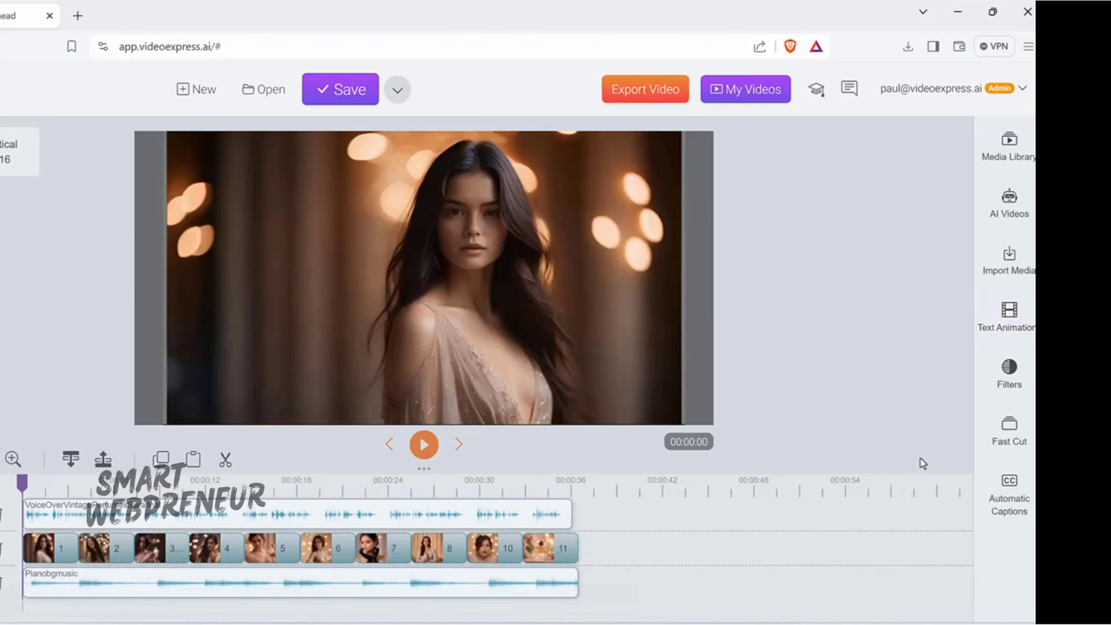
left_click(1028, 443)
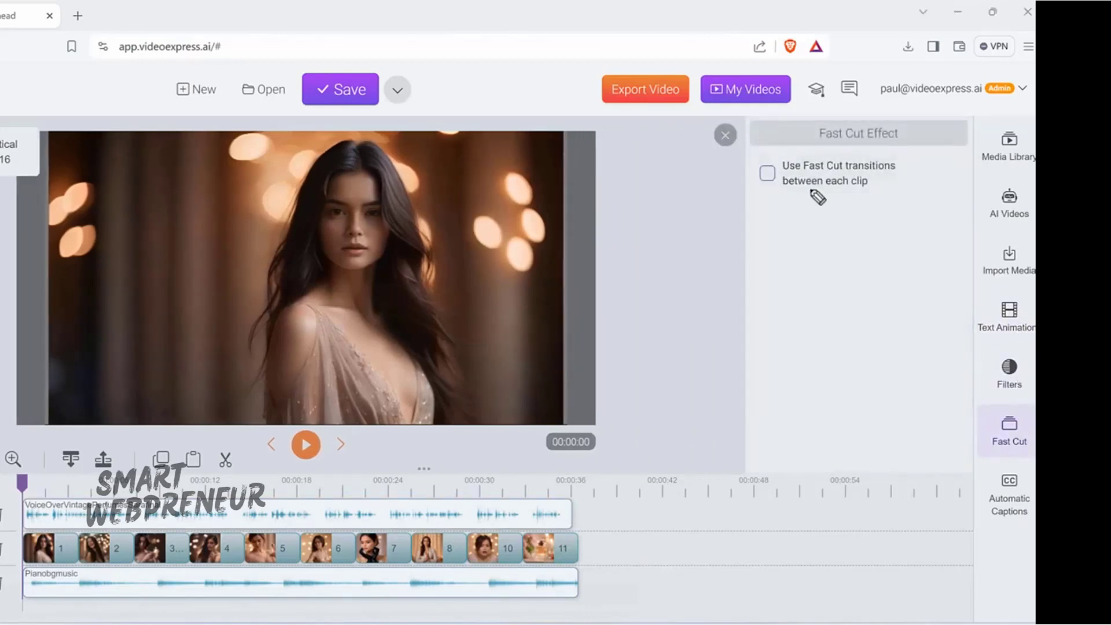
mouse_move(769, 211)
left_mouse_down()
mouse_move(904, 155)
mouse_move(778, 218)
left_mouse_up()
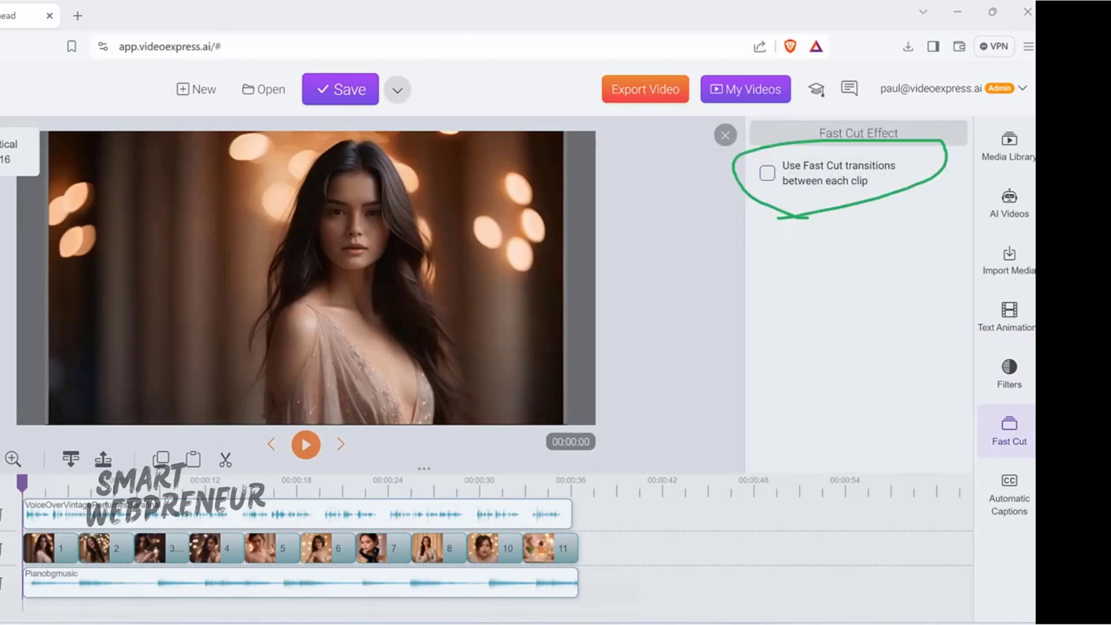
key("Escape")
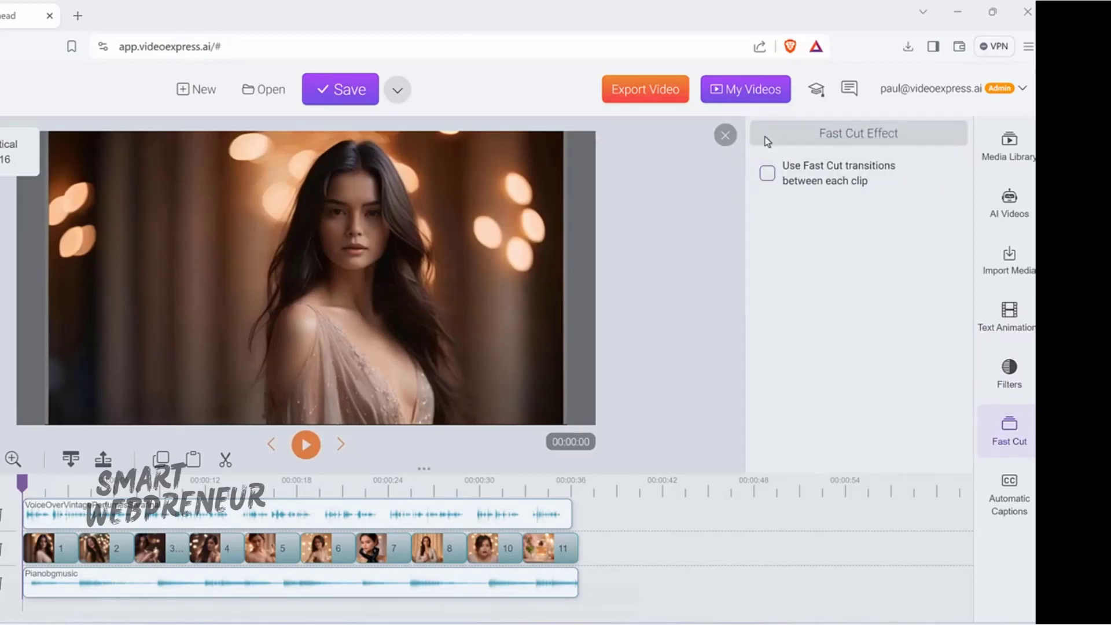
left_click(767, 173)
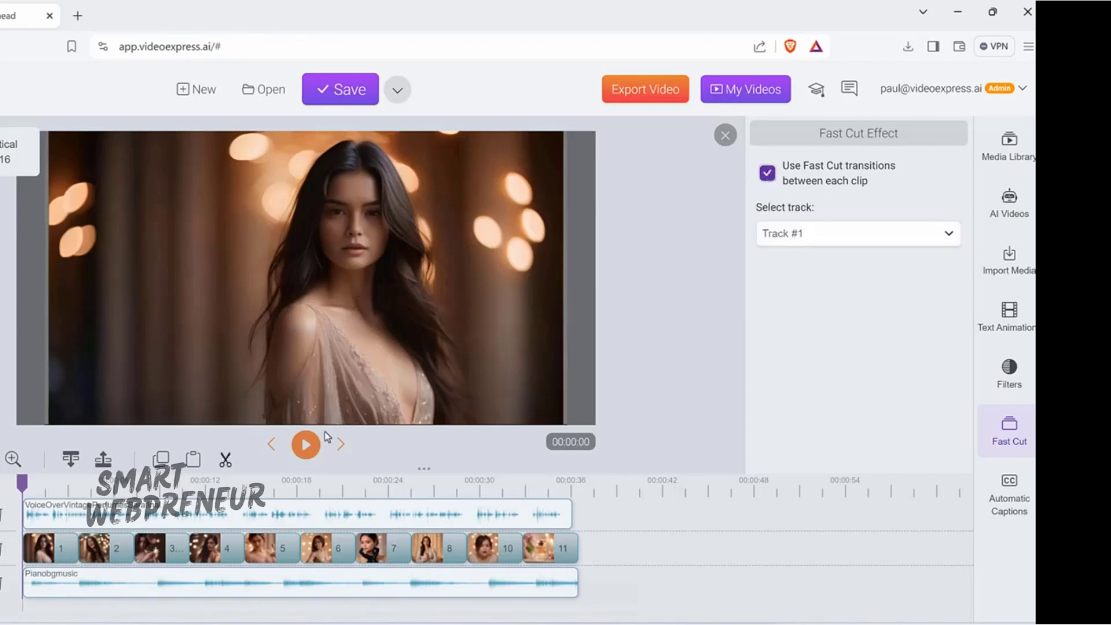
left_click(817, 237)
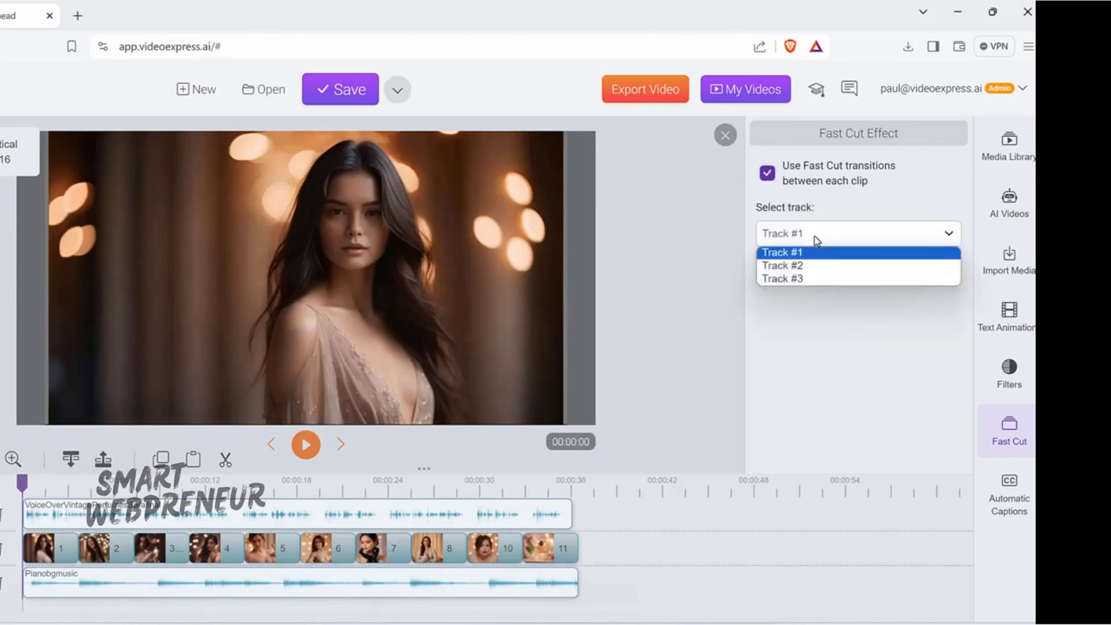
left_click(813, 267)
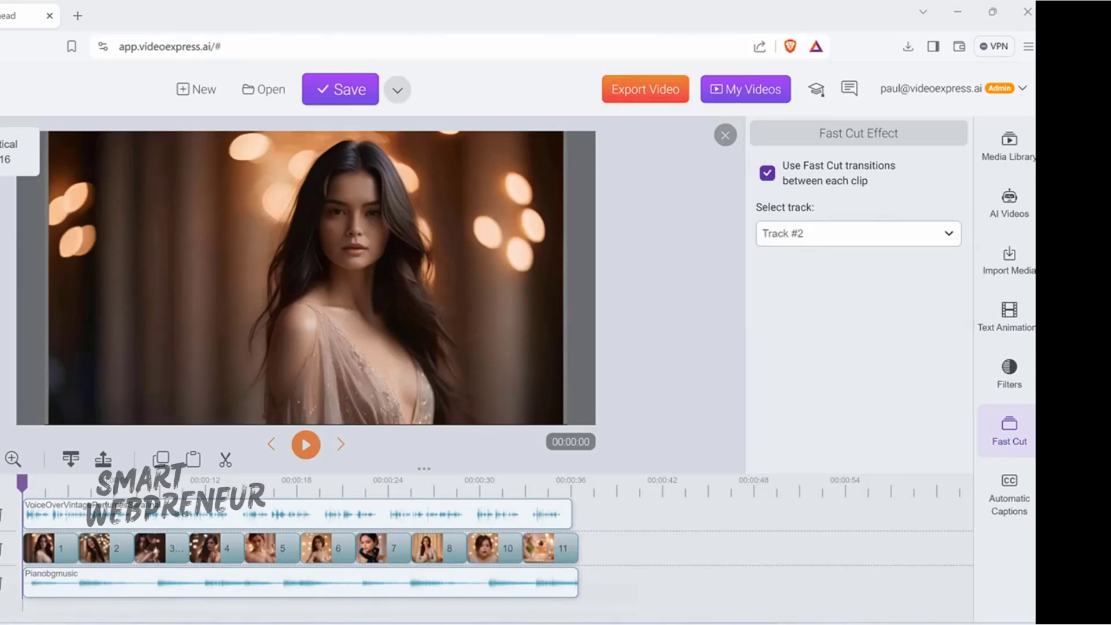
mouse_move(3, 562)
left_mouse_down()
mouse_move(354, 568)
mouse_move(397, 528)
mouse_move(3, 529)
left_mouse_up()
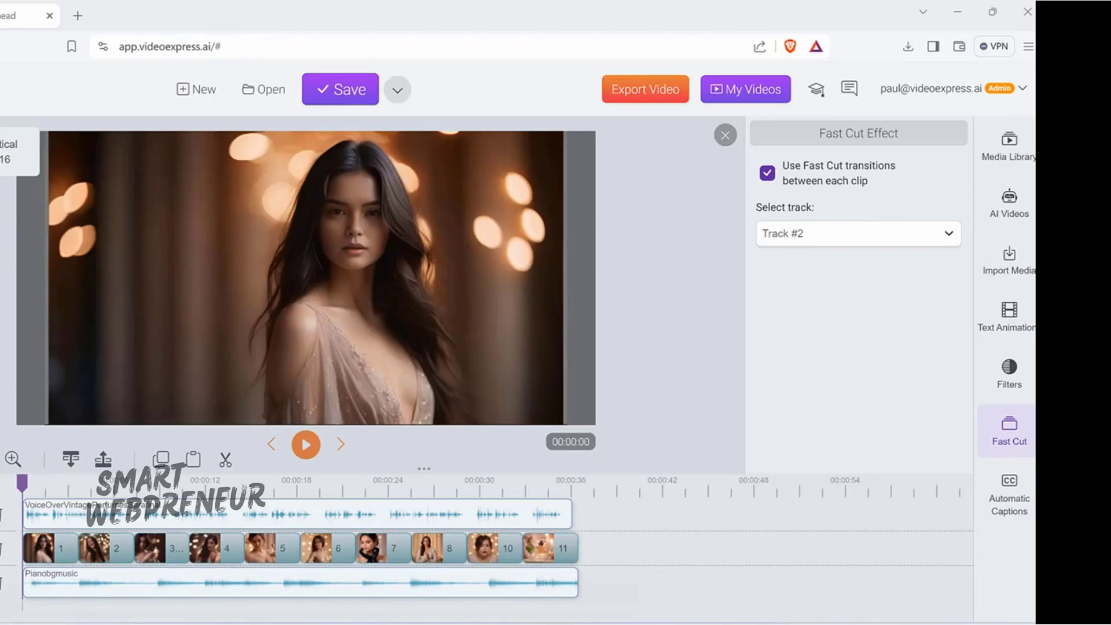
mouse_move(897, 490)
left_mouse_down()
mouse_move(997, 483)
mouse_move(984, 506)
left_mouse_up()
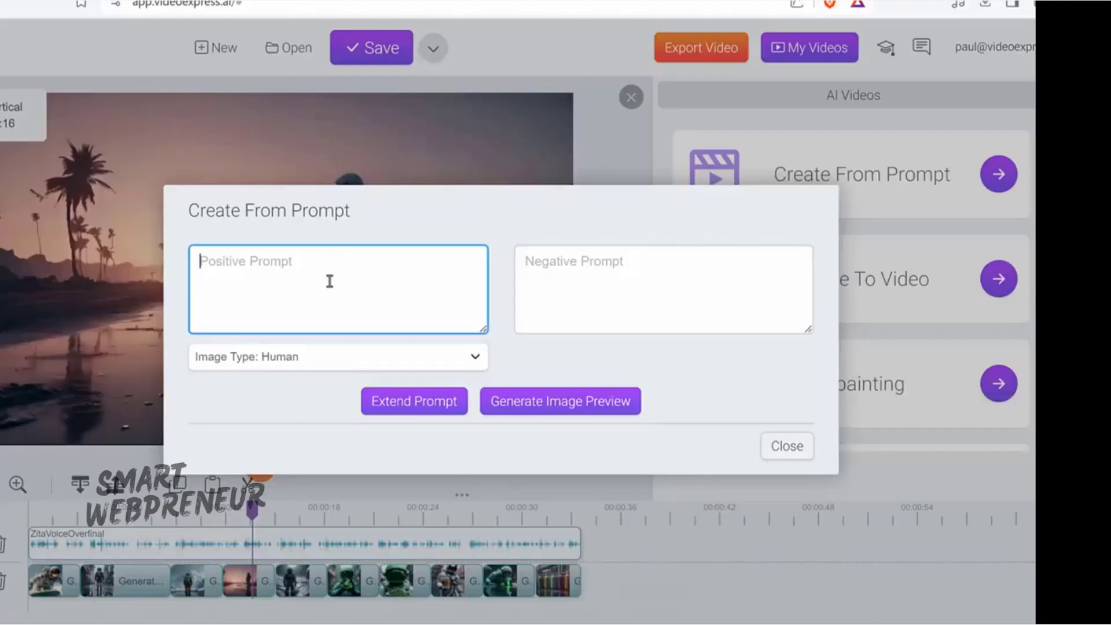
Paste the astronaut-surfing prompt, keep Human as the image type, and extend the prompt with AI
type("Astronaut gracefully surfing on the waves")
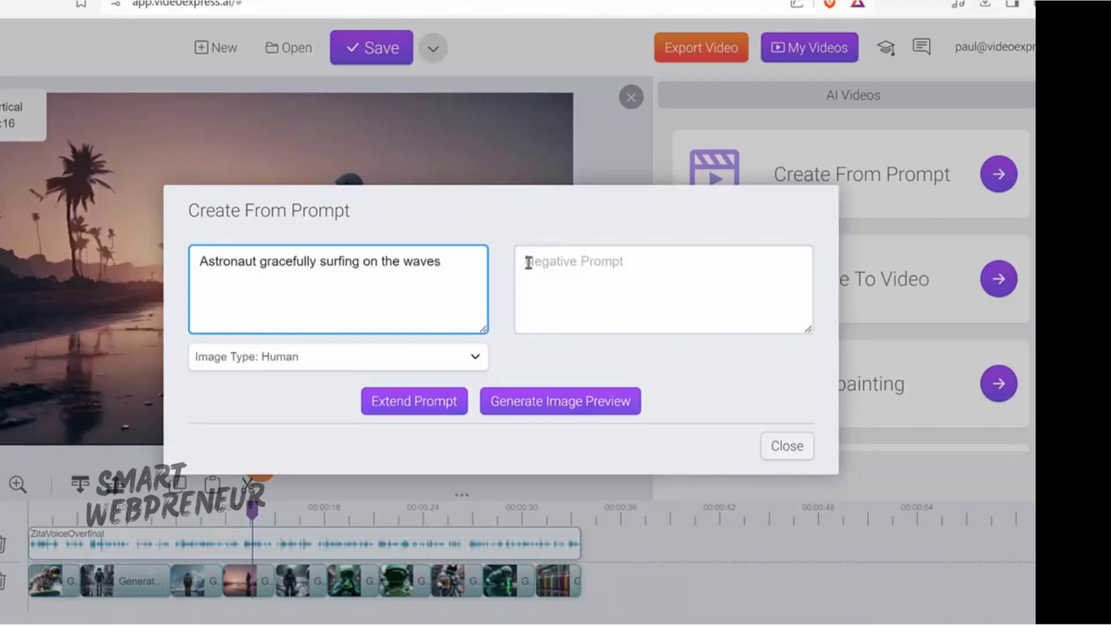
left_click(282, 364)
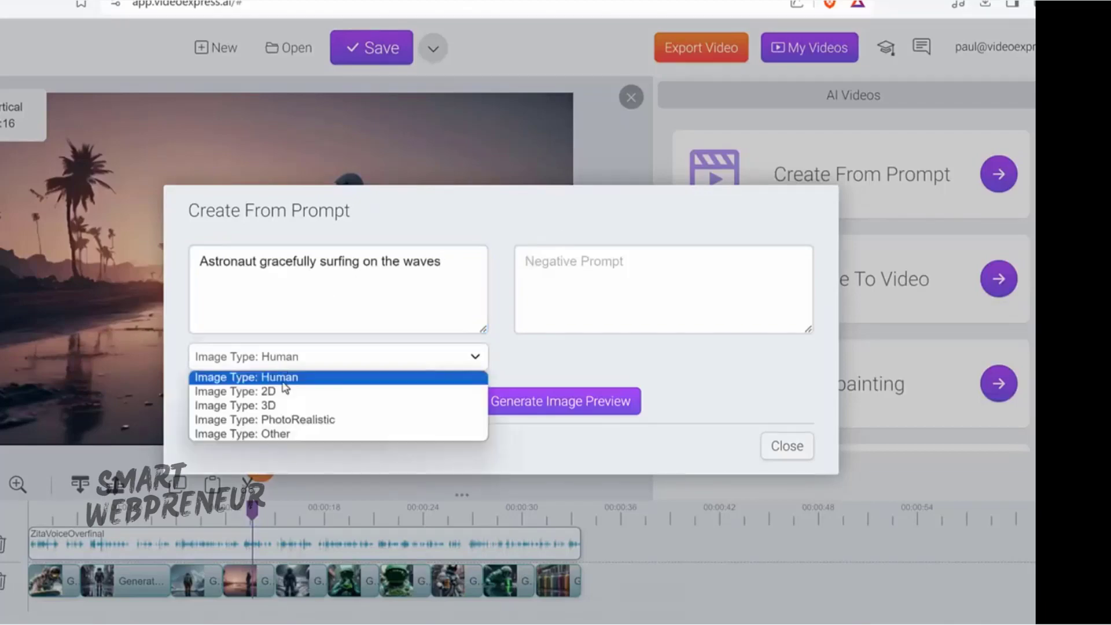
left_click(168, 408)
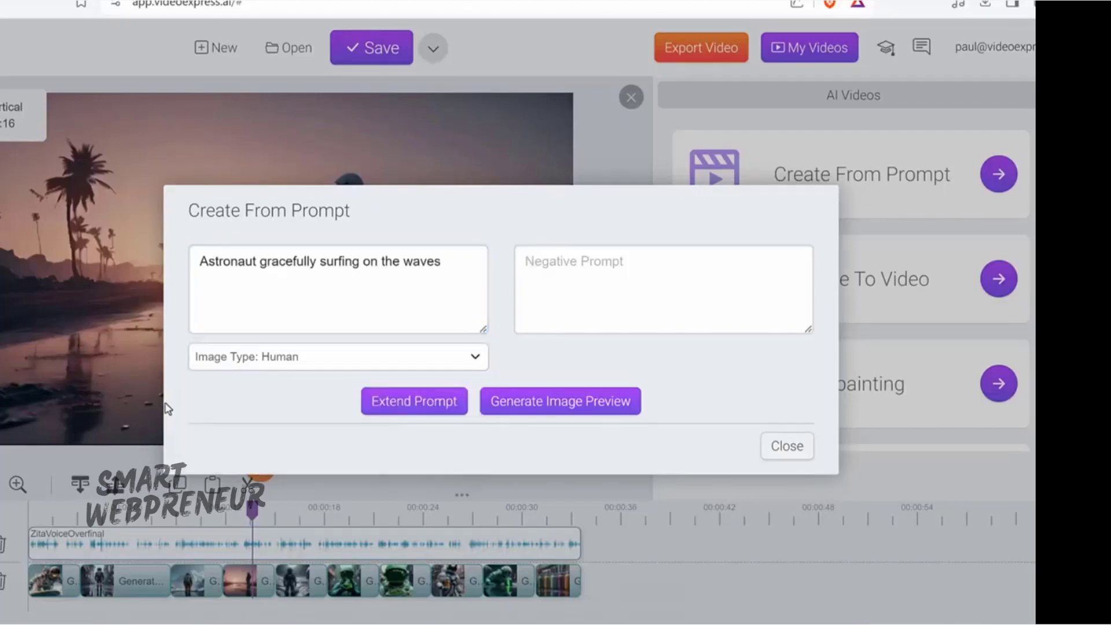
left_click(437, 411)
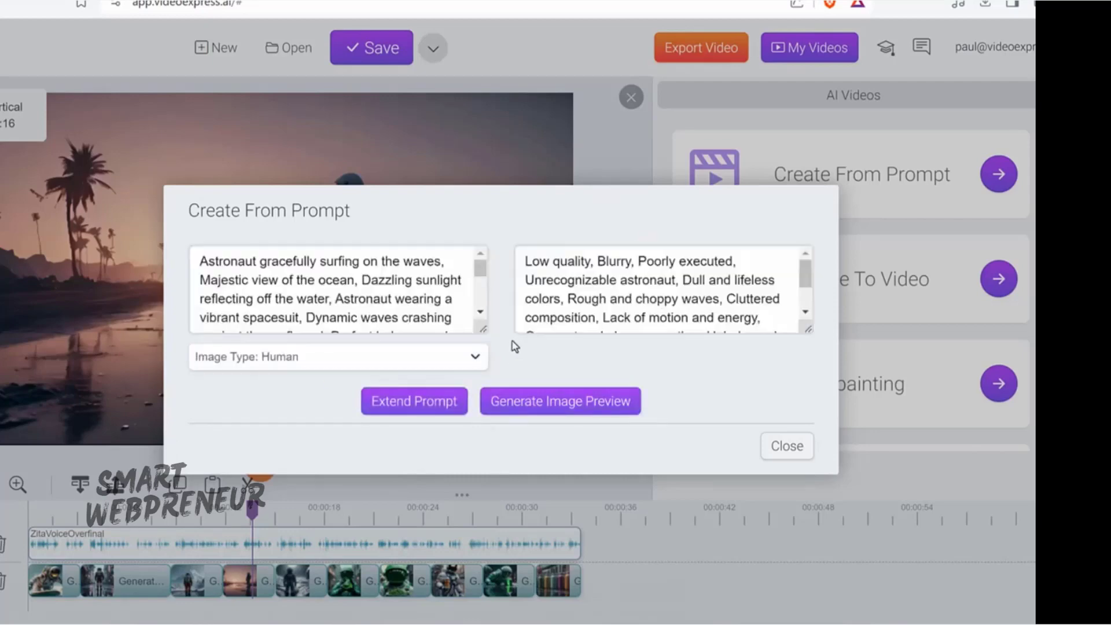
Clear the negative prompt, generate preview images, and browse the astronaut surfing results
scroll(808, 254, "down", 3)
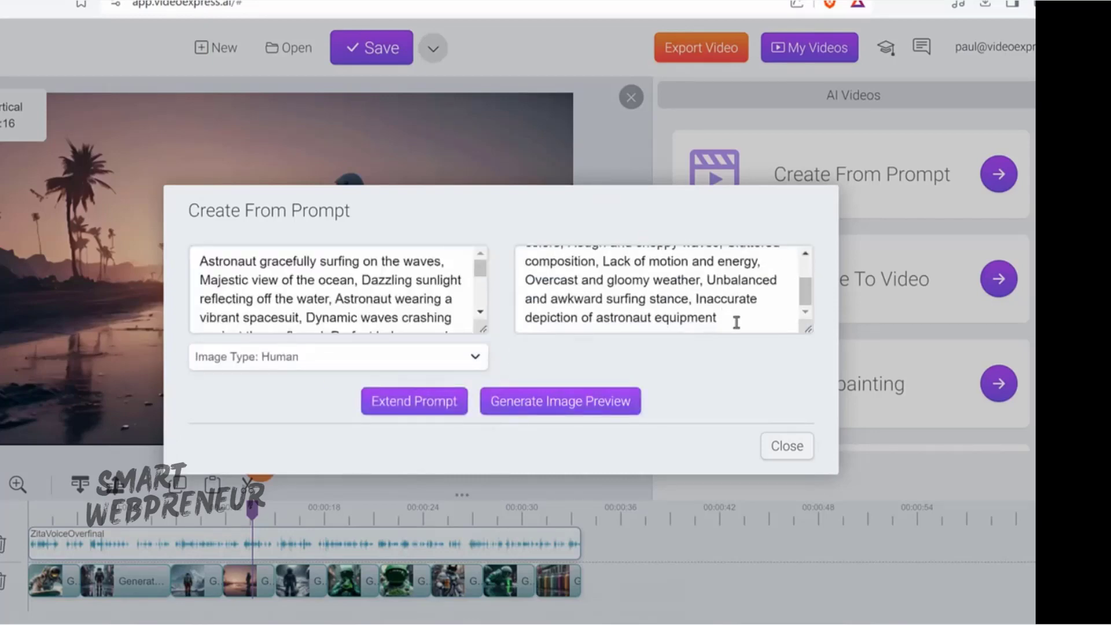
left_click_drag(733, 320, 426, 197)
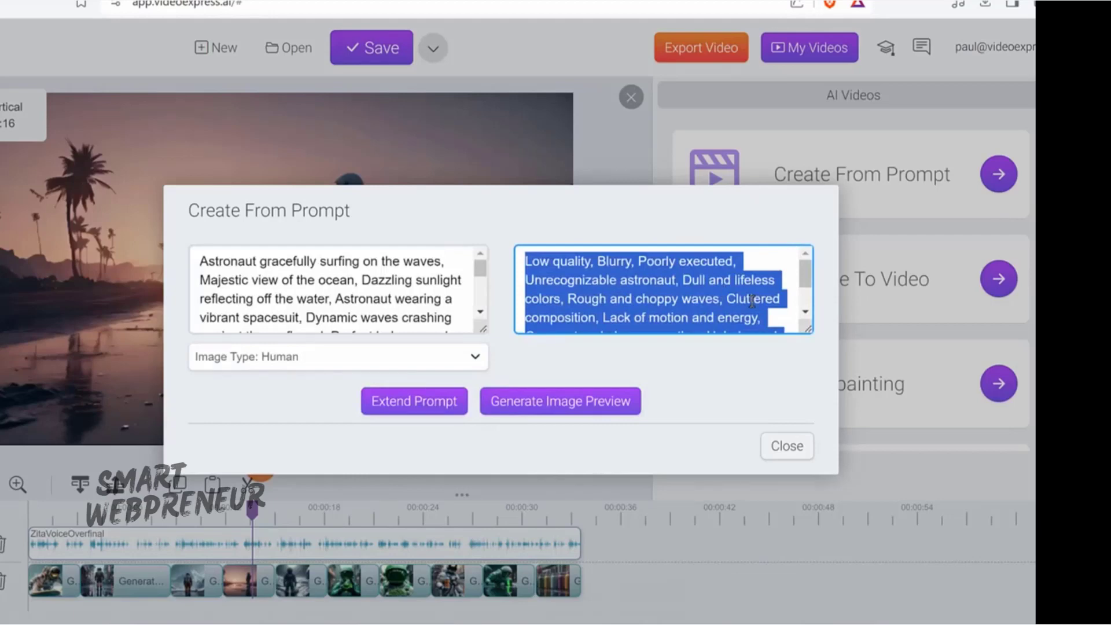
key("BackSpace")
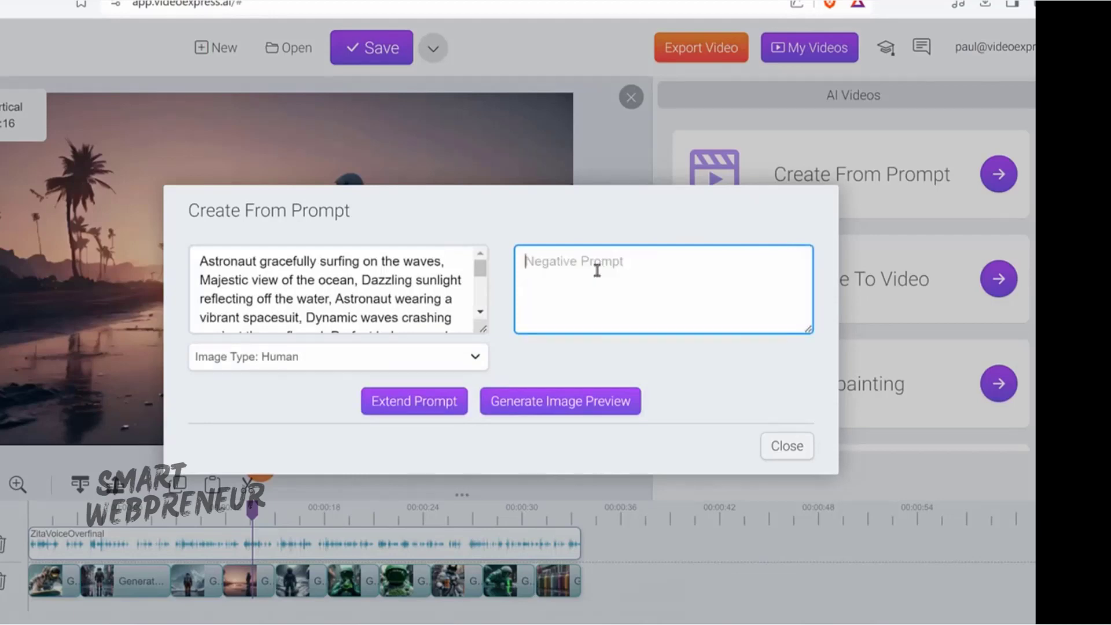
left_click(585, 411)
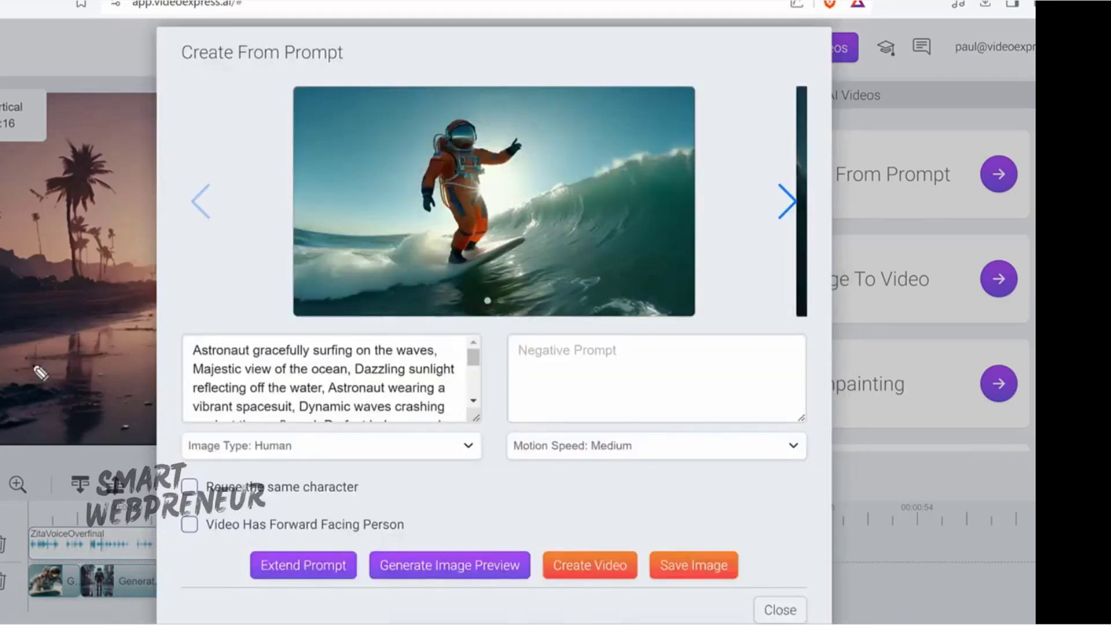
mouse_move(539, 528)
left_mouse_down()
mouse_move(615, 506)
mouse_move(656, 570)
mouse_move(539, 517)
left_mouse_up()
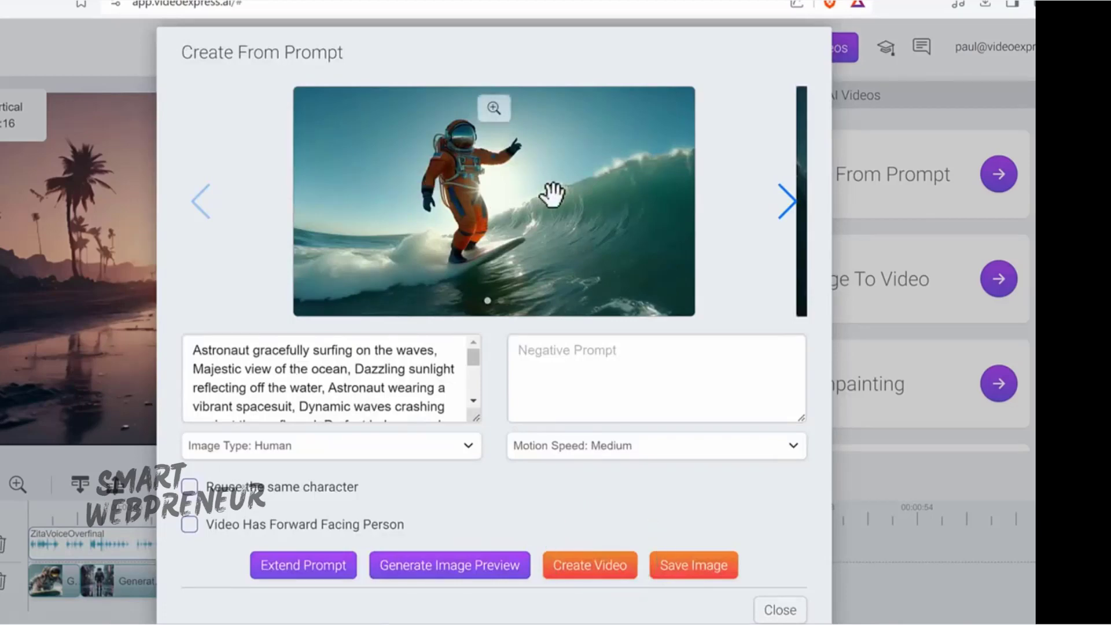
left_click_drag(550, 193, 256, 208)
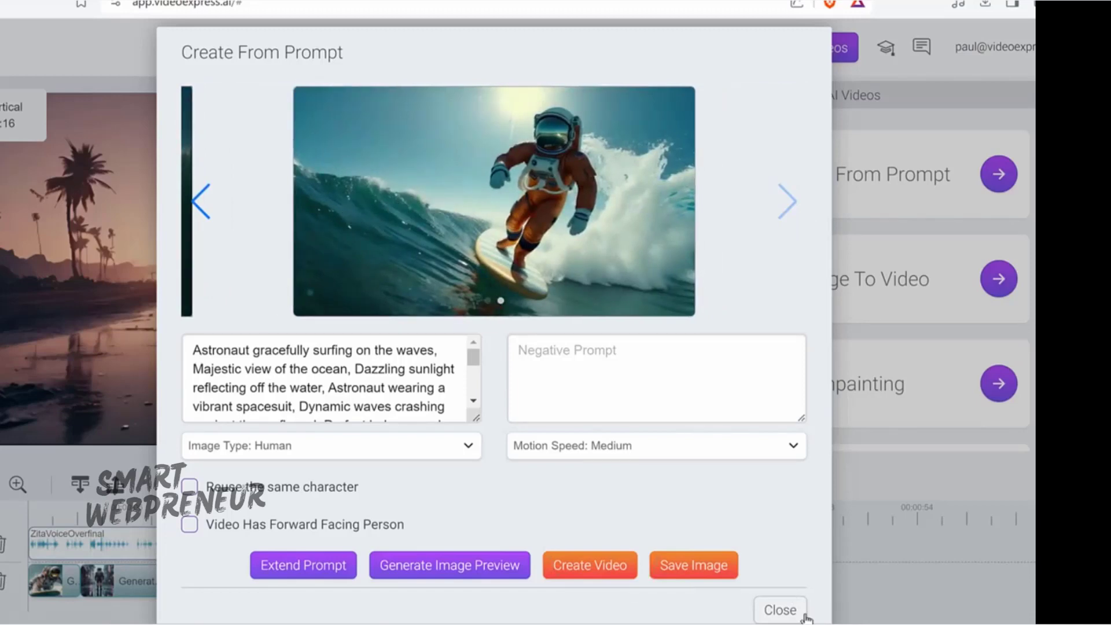
Close the prompt generator and scrub the timeline to a later astronaut clip
left_click(781, 610)
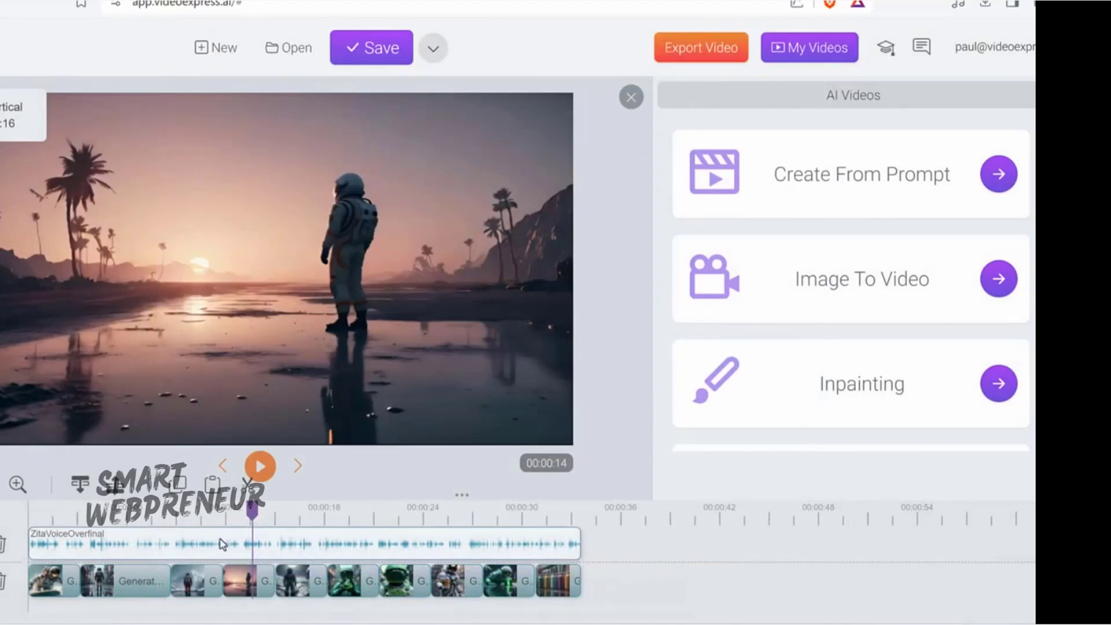
left_click_drag(252, 510, 184, 510)
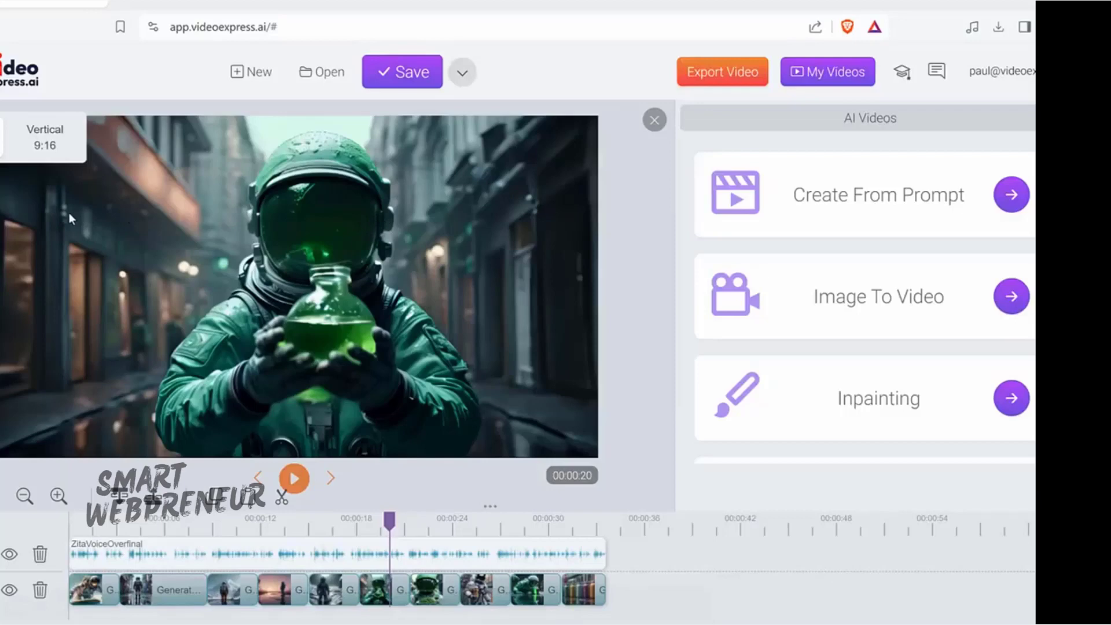
Reopen Create From Prompt, set the image type to 3D, and show the style options
left_click(1010, 197)
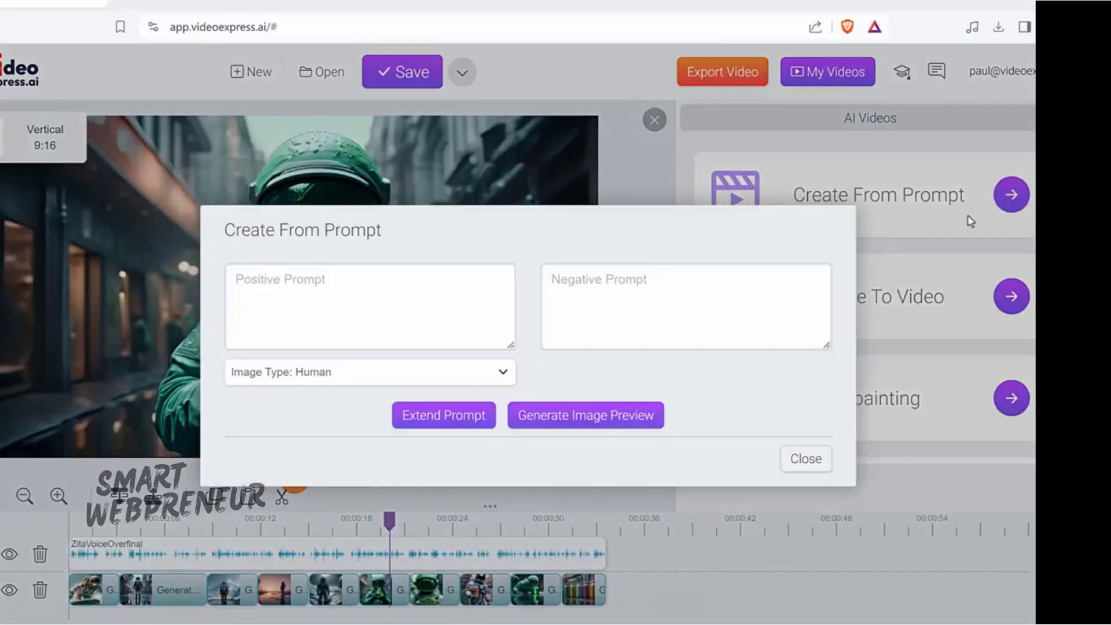
left_click(317, 376)
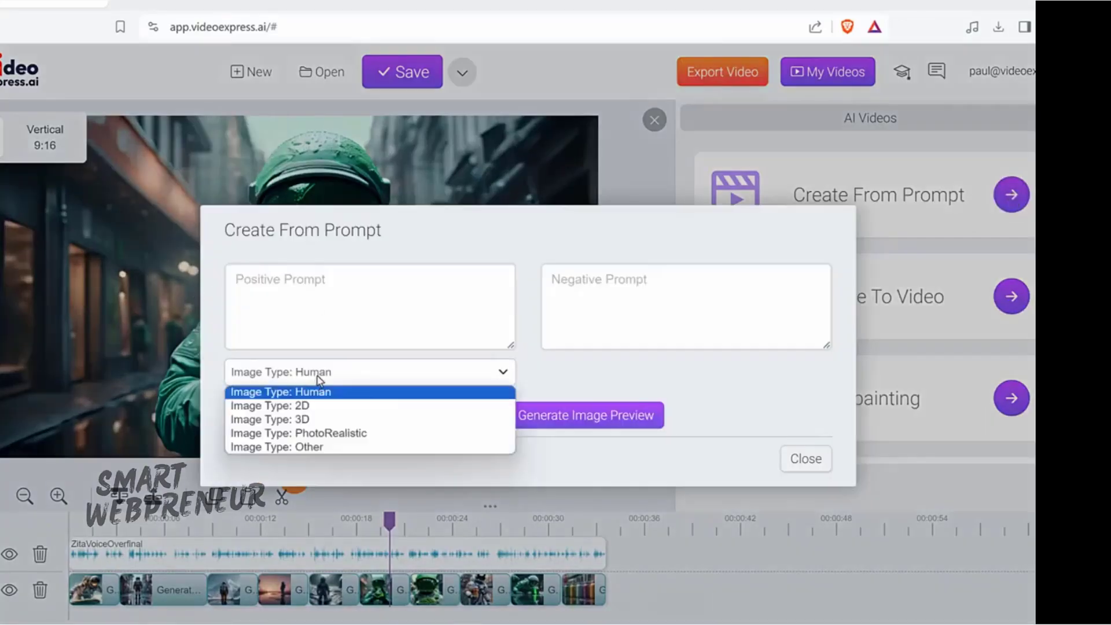
left_click(286, 420)
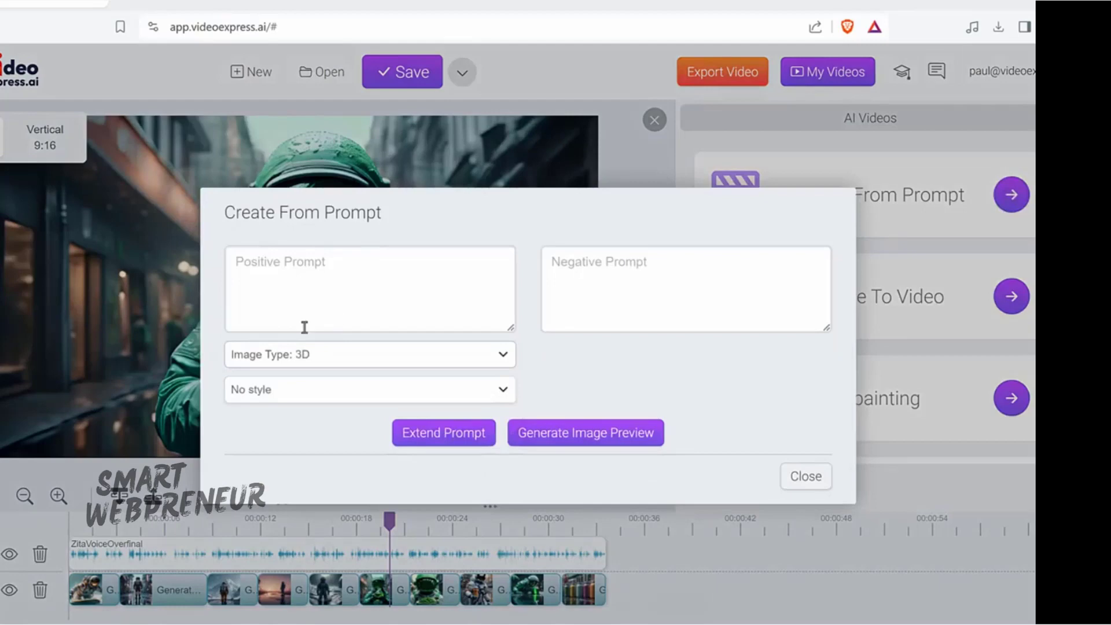
left_click(295, 393)
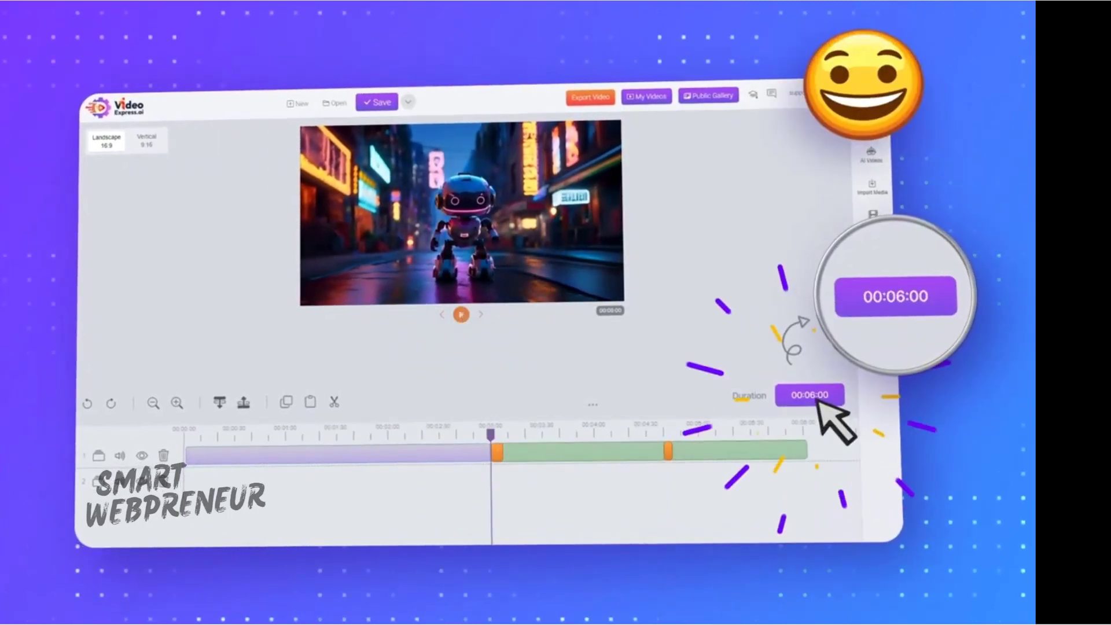
Play the neon-city robot clip preview, now running 00:06:00
left_click(461, 315)
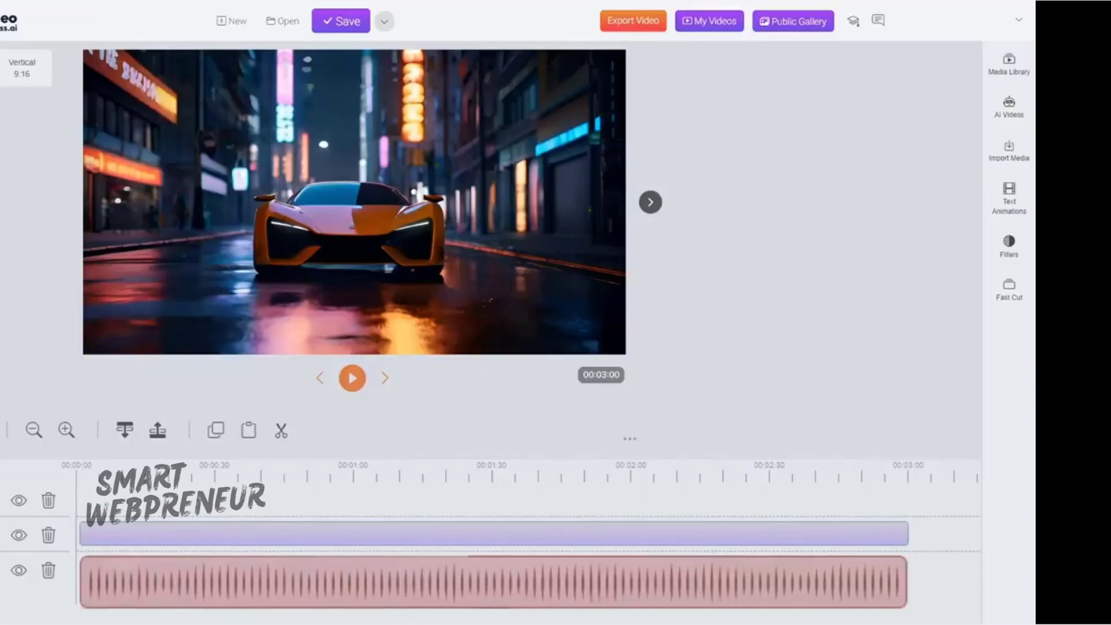
Preview lower thirds over the car clip, including Captivating and VIDEO APP Text Animations, then show Filters
left_click(1002, 207)
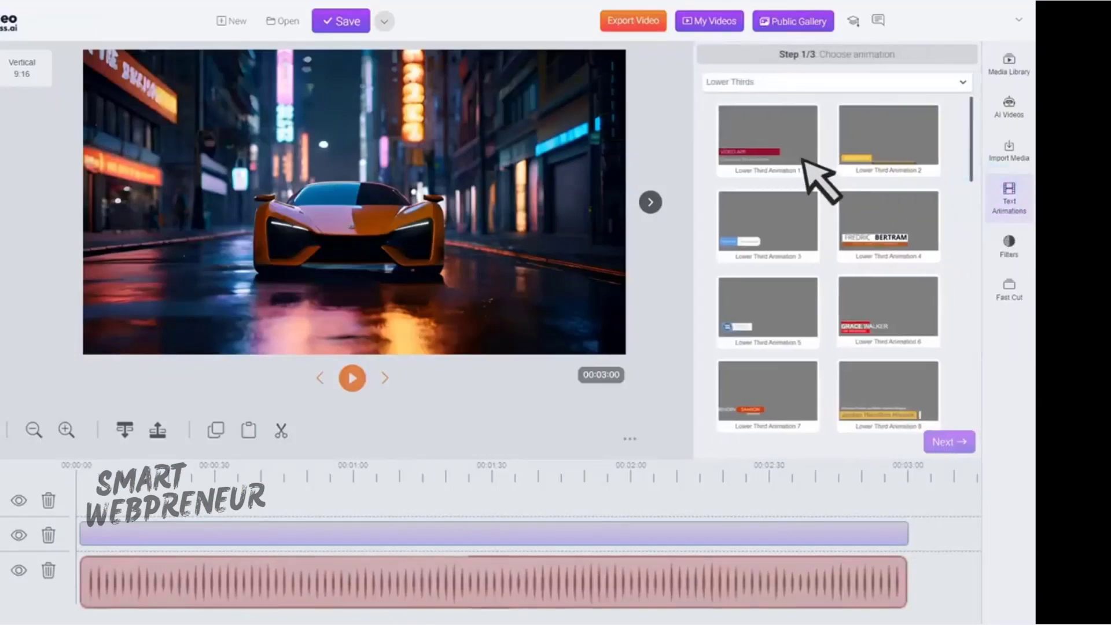
left_click(772, 152)
left_click(876, 222)
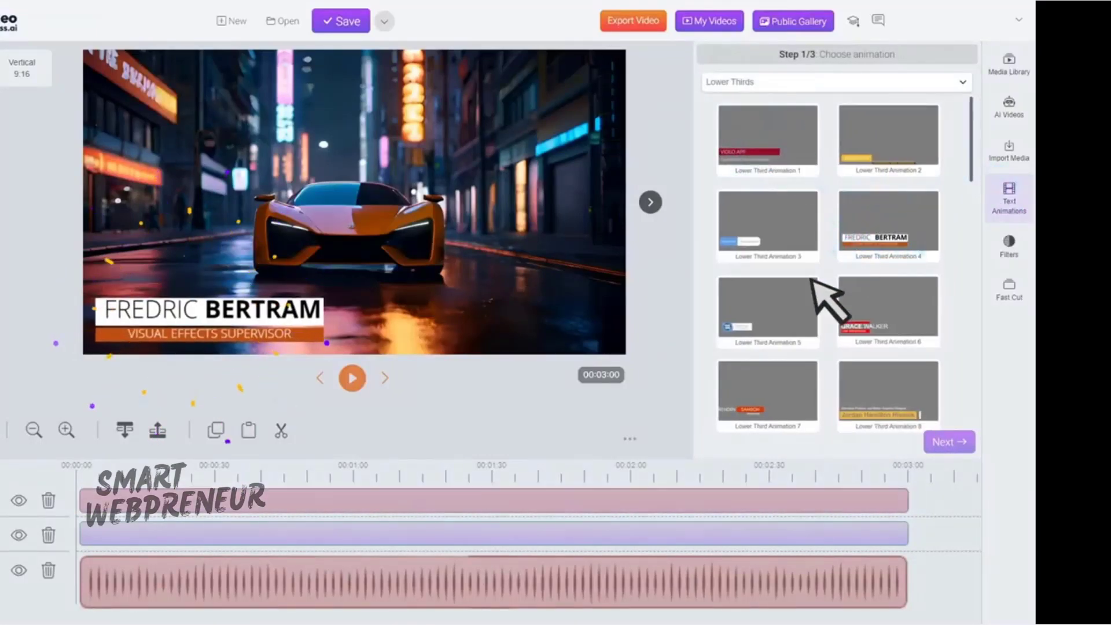
left_click(767, 306)
left_click(879, 149)
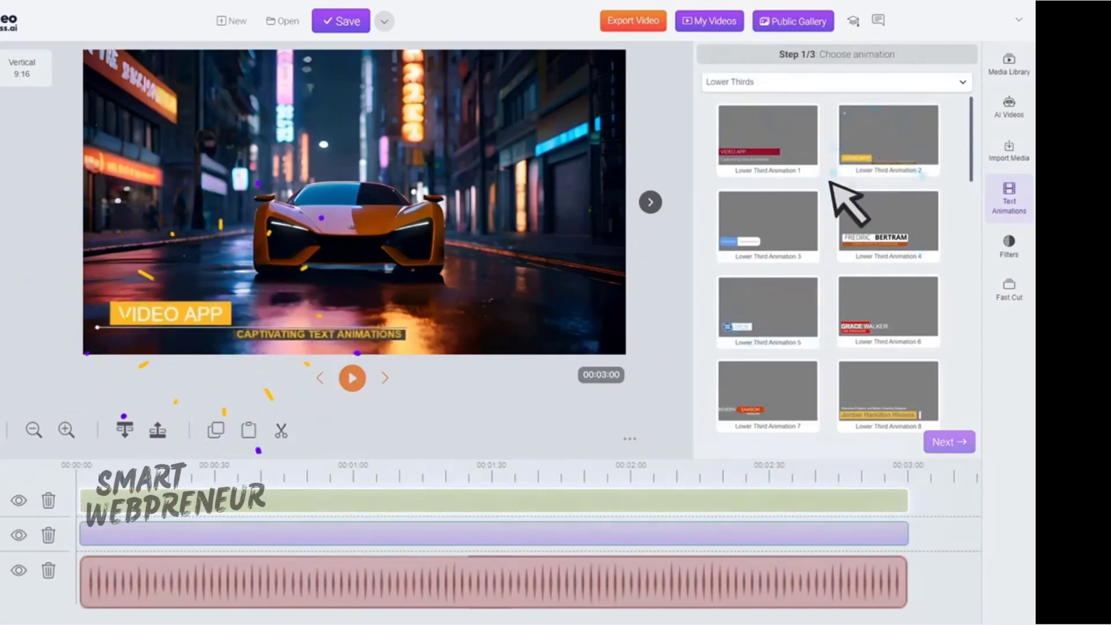
left_click(768, 248)
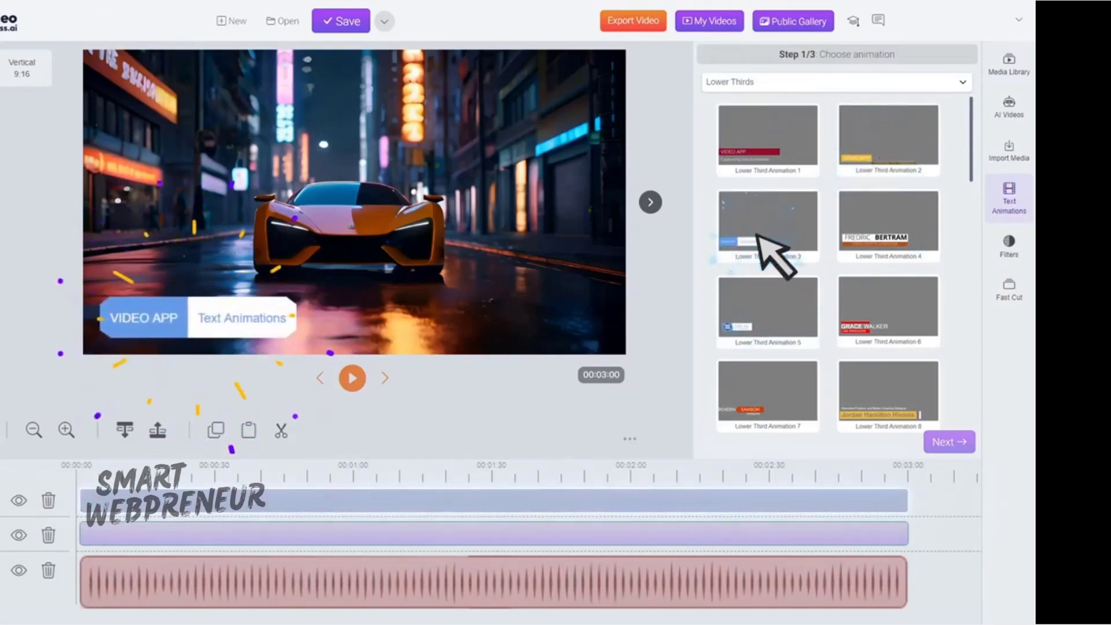
left_click(1007, 245)
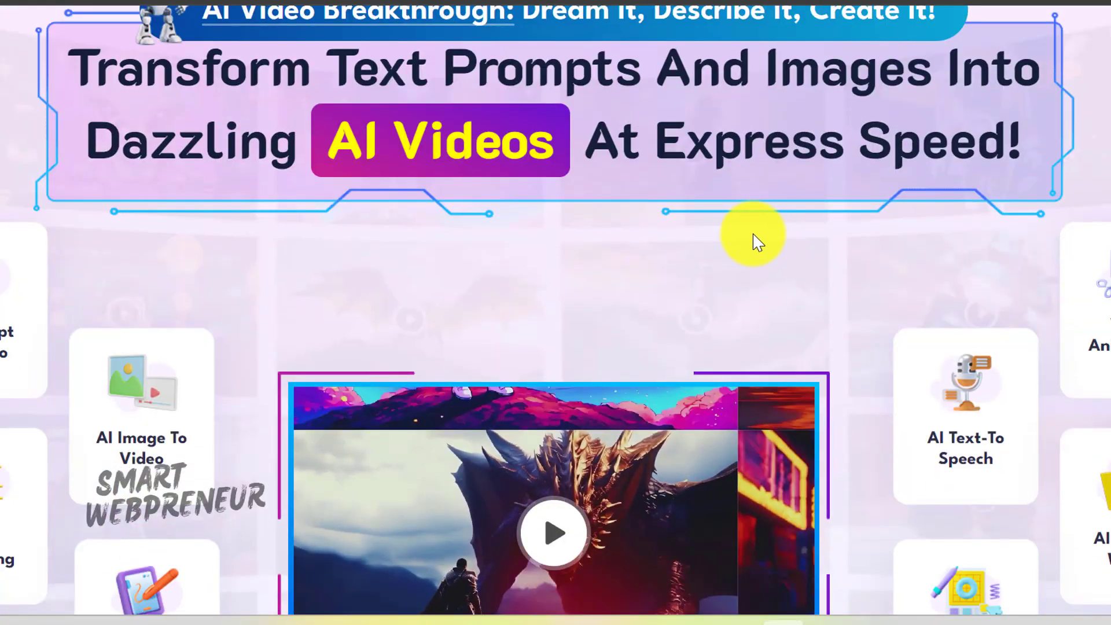
Scroll the sales page down to the Basic $49 versus All-Access $179 recap
scroll(607, 246, "down", 8)
scroll(564, 254, "down", 15)
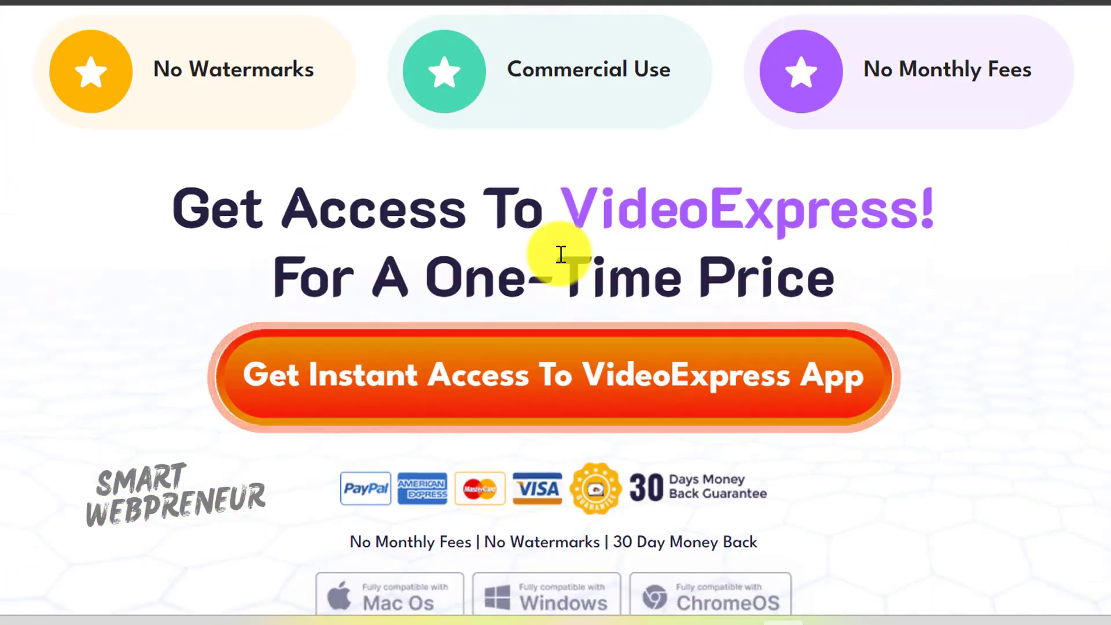
scroll(574, 285, "down", 9)
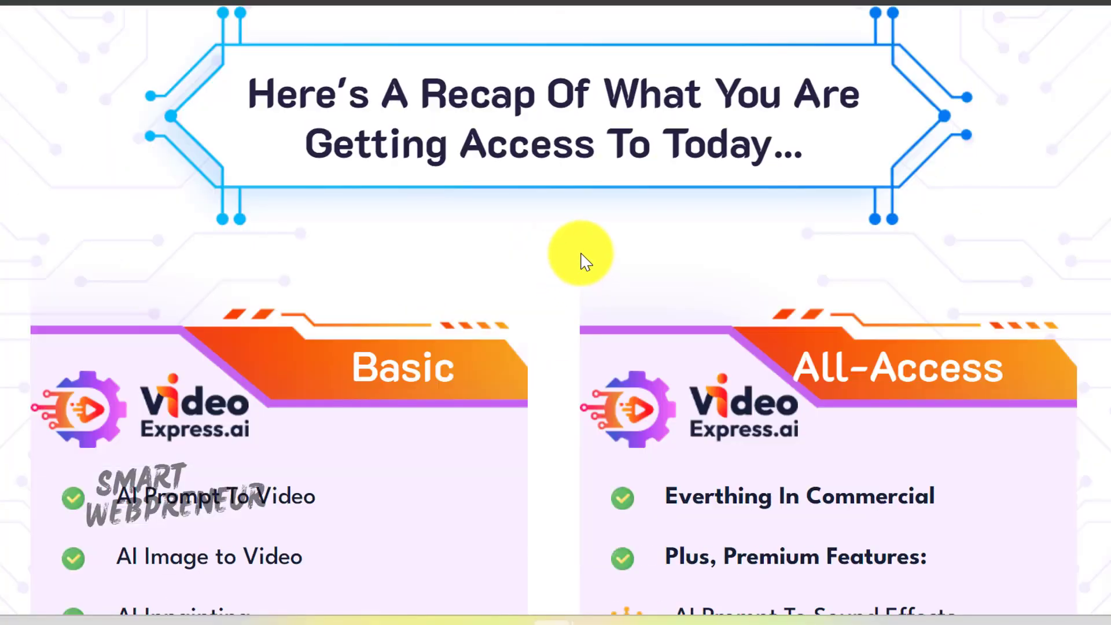
scroll(408, 219, "down", 14)
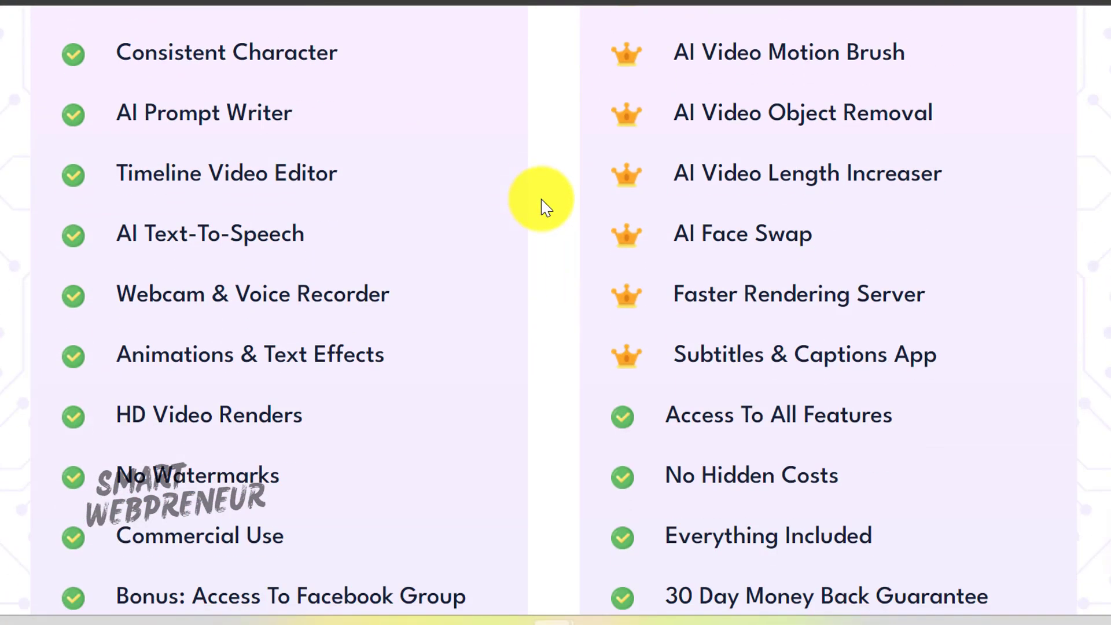